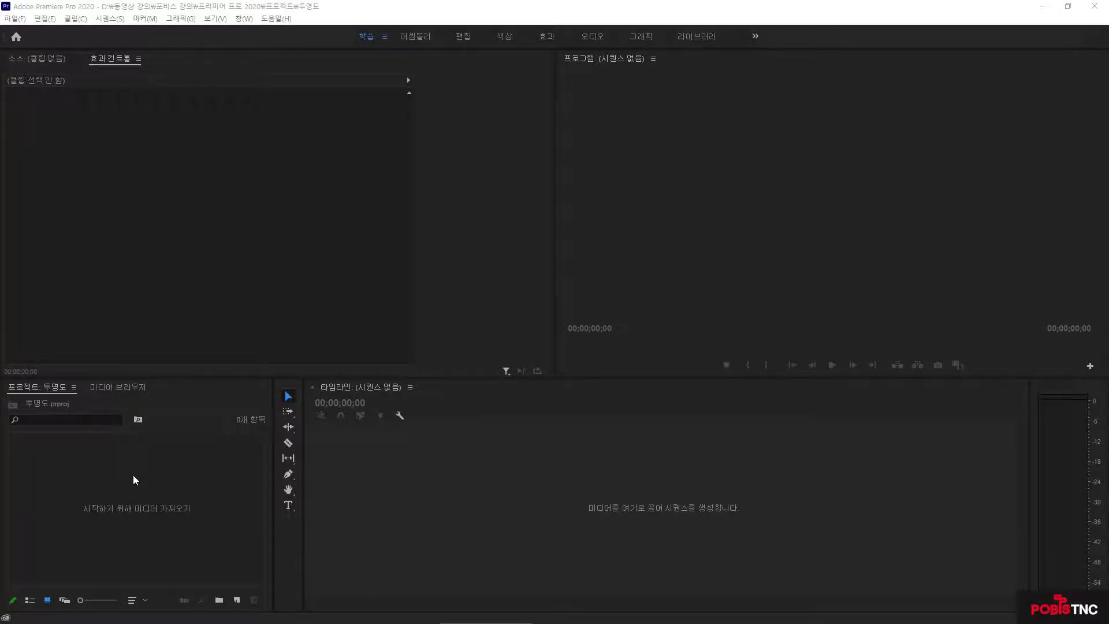
- Import the MVI_0379 and MVI_0382 video files and create a sequence from MVI_0382.mp4
{"action": "double_click", "coordinate": [133, 475]}
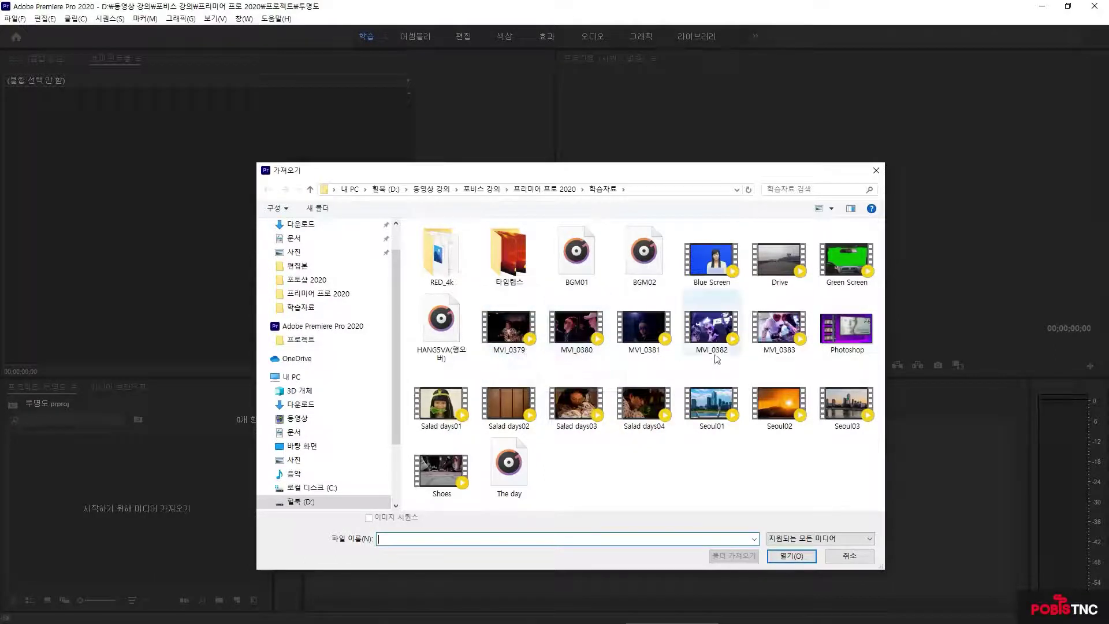
{"action": "left_click", "coordinate": [710, 333]}
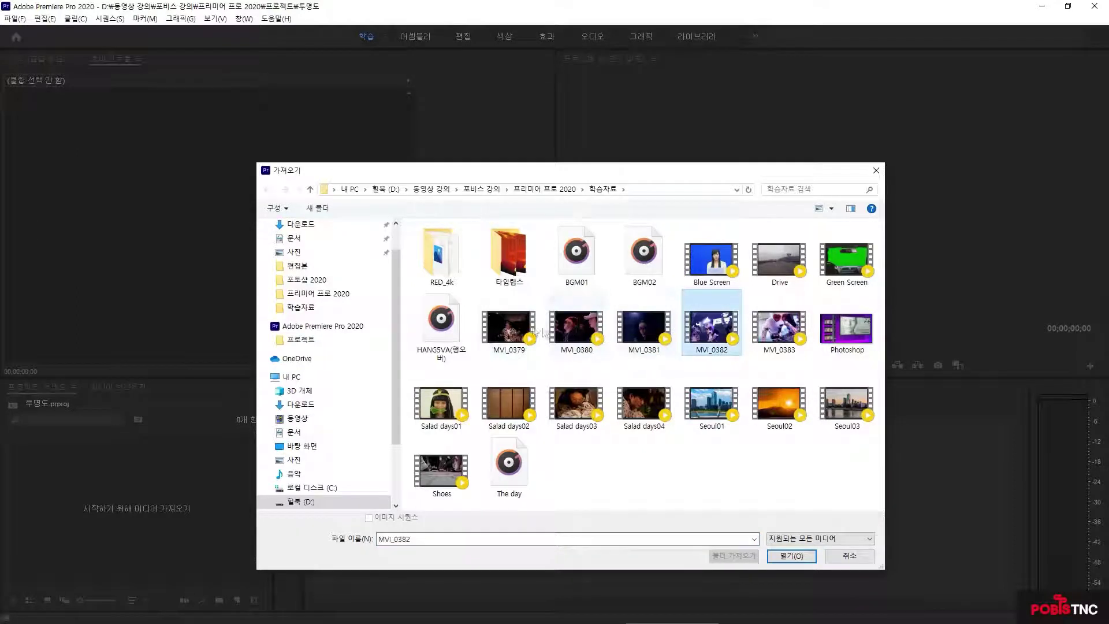
{"action": "left_click", "coordinate": [511, 331], "text": "ctrl"}
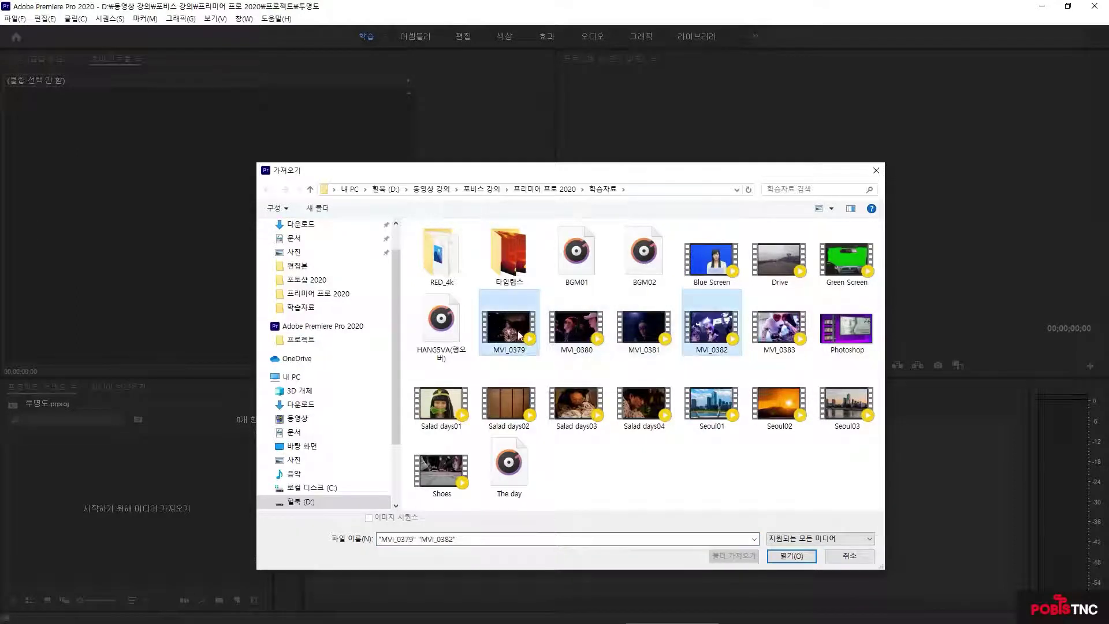
{"action": "left_click", "coordinate": [792, 556]}
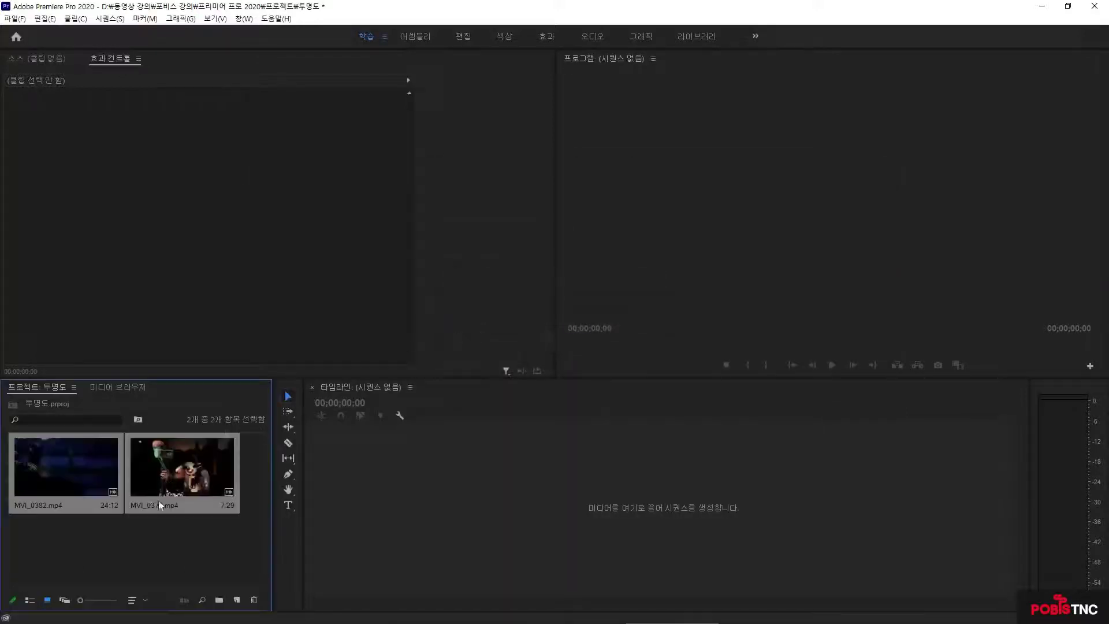
{"action": "left_click", "coordinate": [108, 547]}
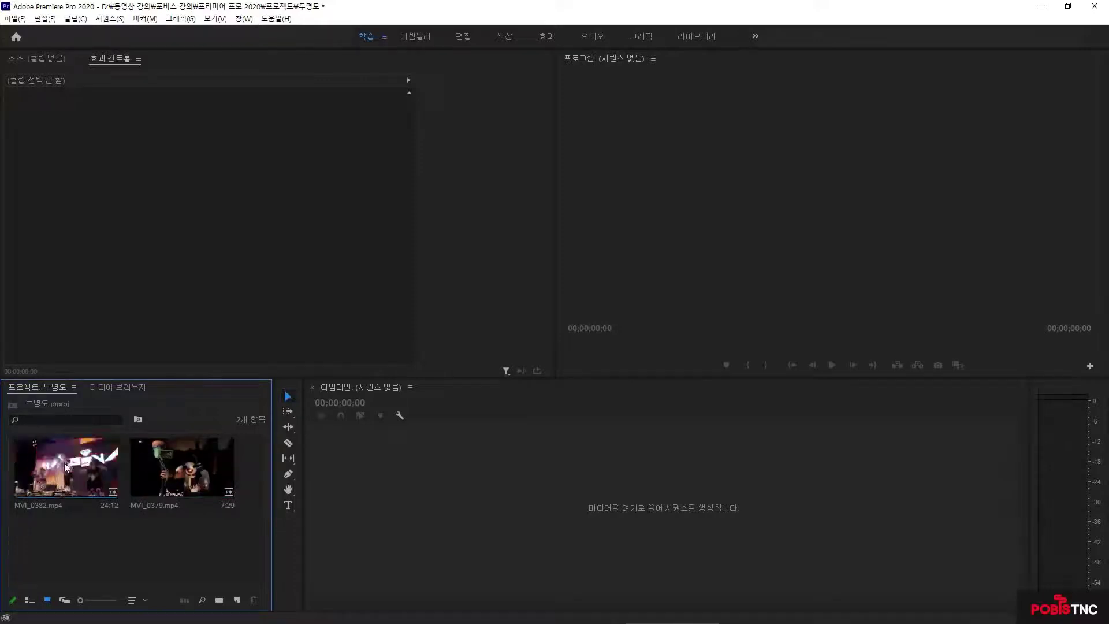
{"action": "left_click_drag", "start_coordinate": [65, 468], "coordinate": [362, 460]}
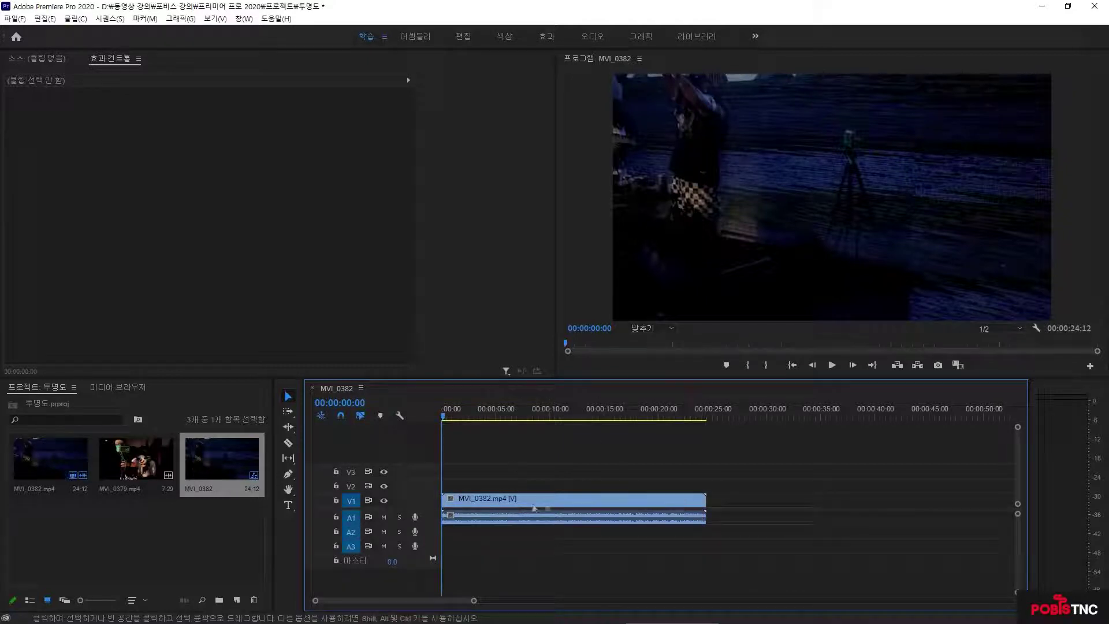
- Try different opacity levels on the MVI_0382 timeline clip, finishing with its opacity set to 0%
{"action": "left_click", "coordinate": [542, 498]}
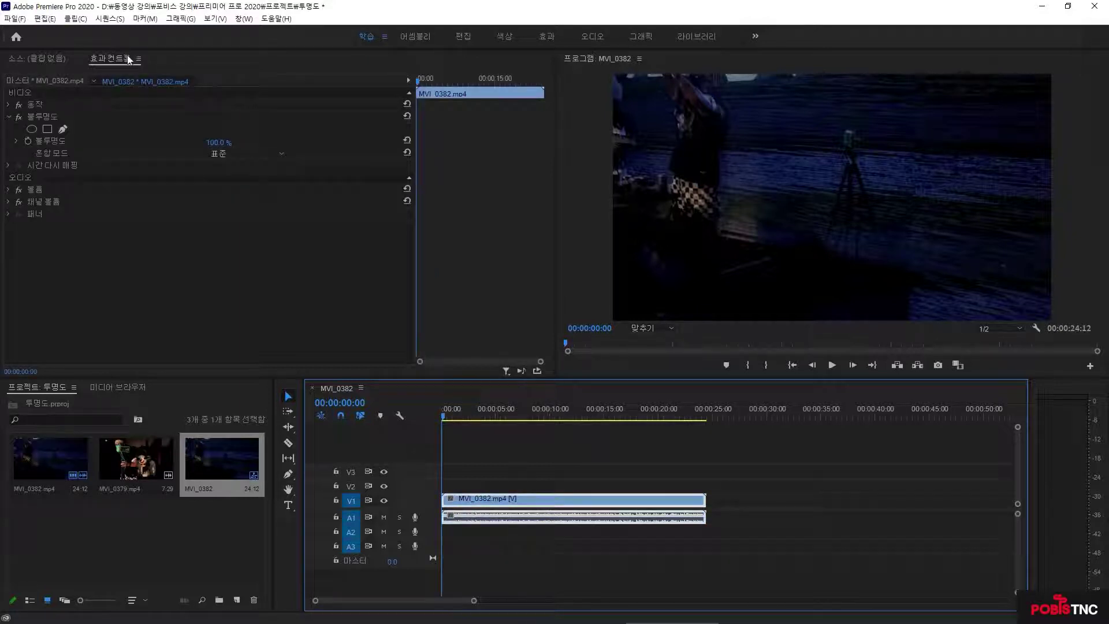
{"action": "left_click", "coordinate": [37, 119]}
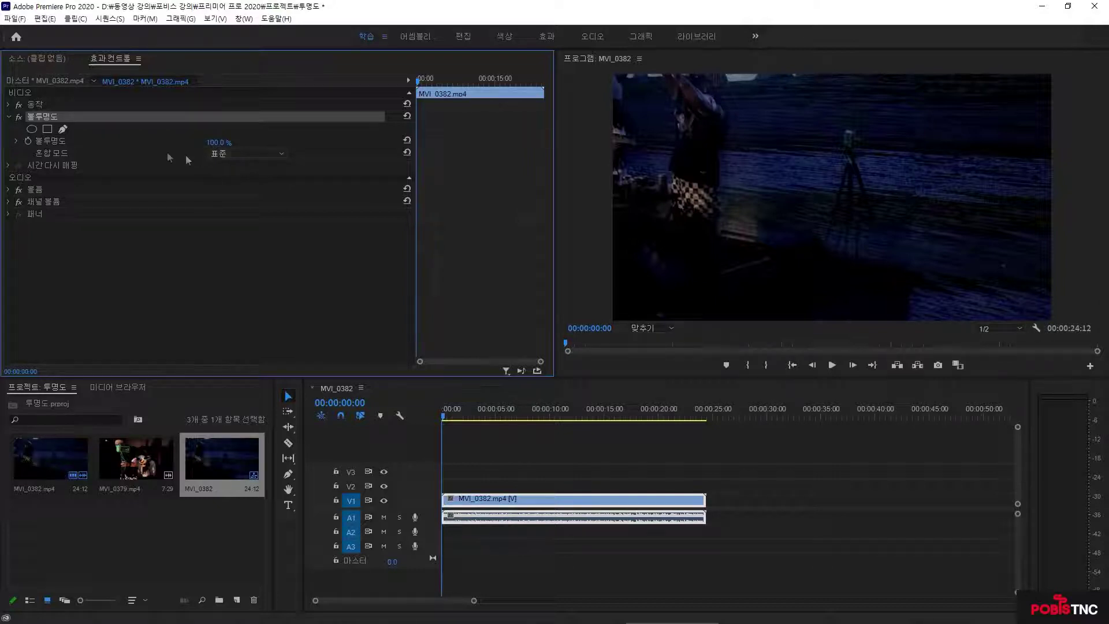
{"action": "left_click", "coordinate": [17, 141]}
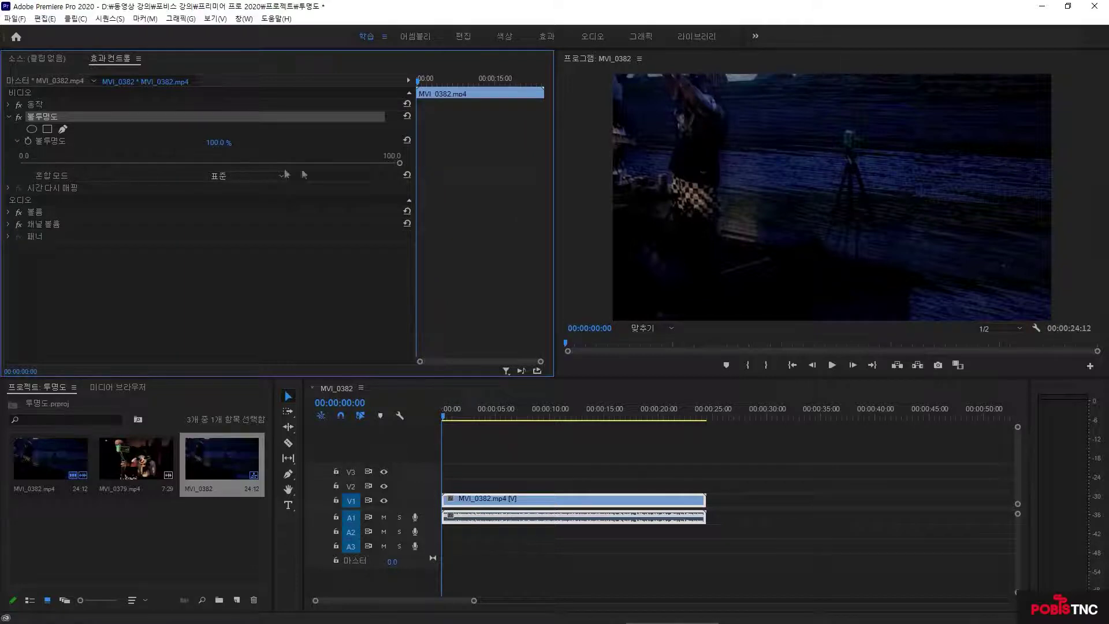
{"action": "left_click_drag", "start_coordinate": [400, 164], "coordinate": [245, 164]}
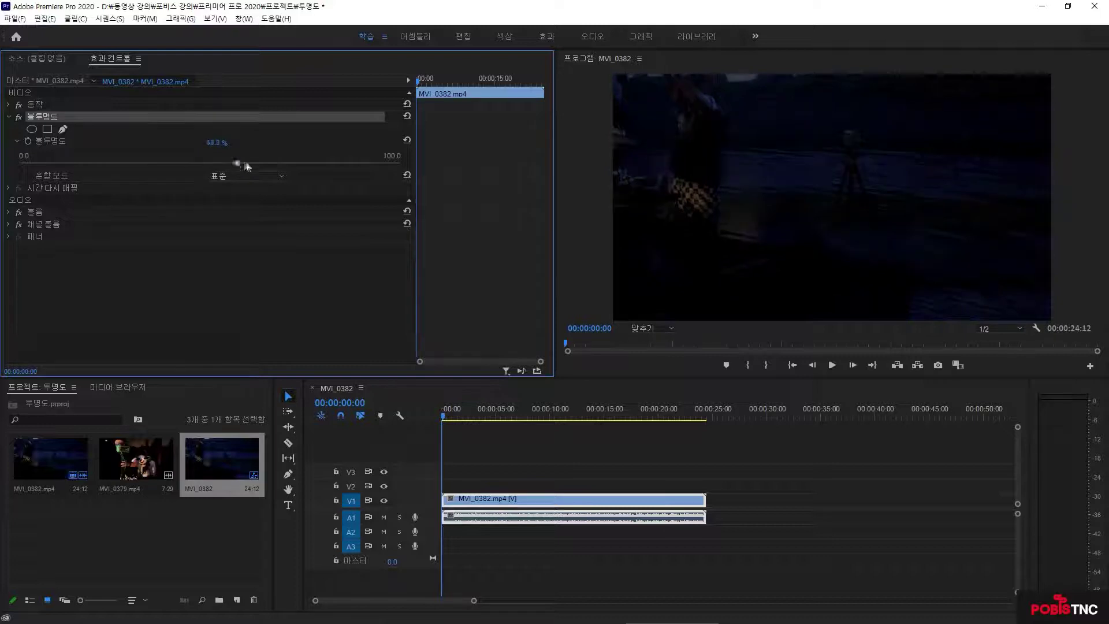
{"action": "left_click_drag", "start_coordinate": [244, 164], "coordinate": [418, 180]}
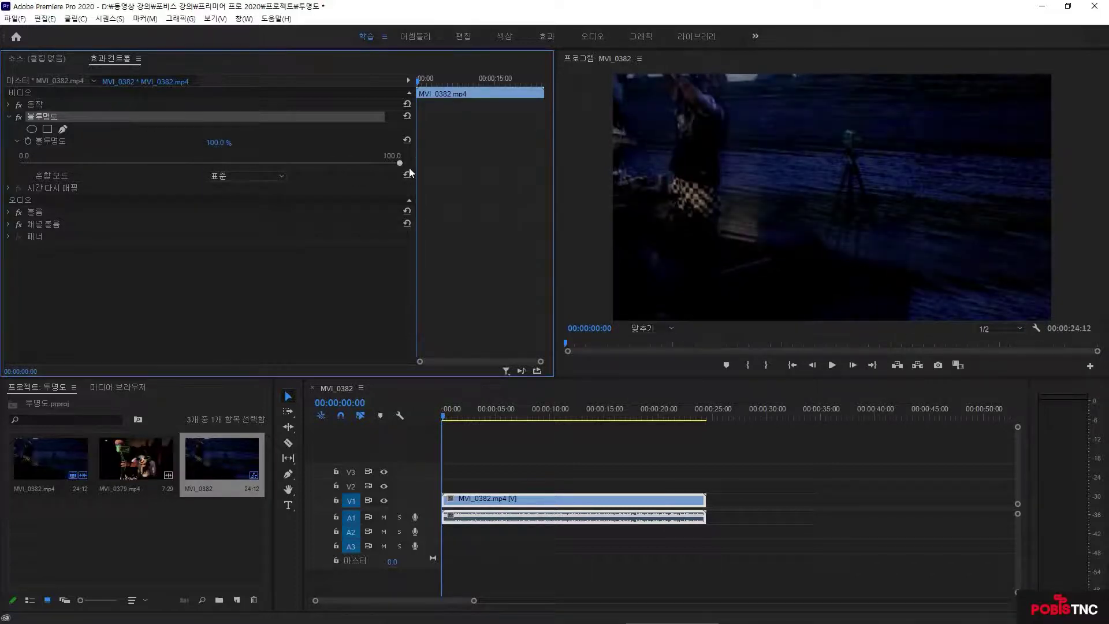
{"action": "left_click_drag", "start_coordinate": [400, 164], "coordinate": [12, 166]}
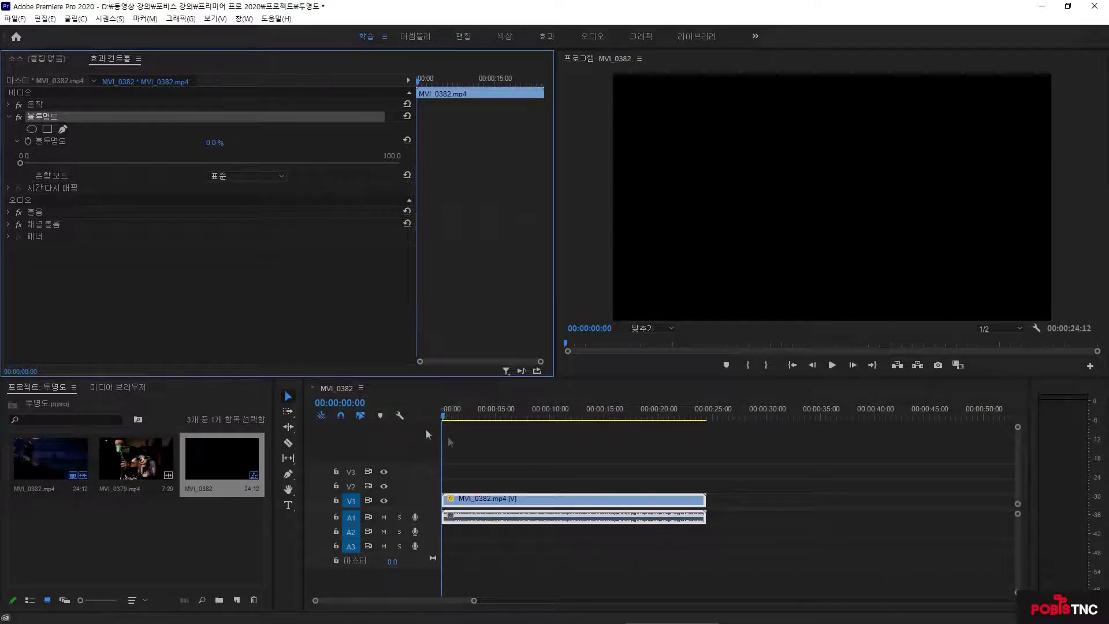
- Keyframe a fade-in on the MVI_0382 clip, with opacity 0% at 00:00:00:00 and 100% at 00:00:01:00
{"action": "left_click", "coordinate": [443, 416]}
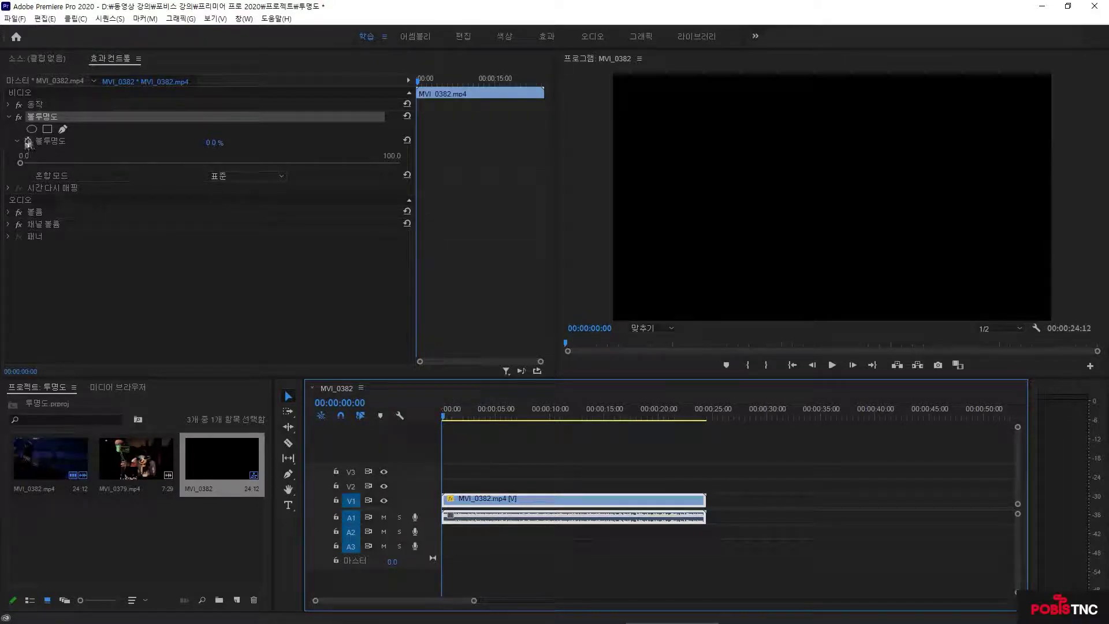
{"action": "left_click", "coordinate": [27, 140]}
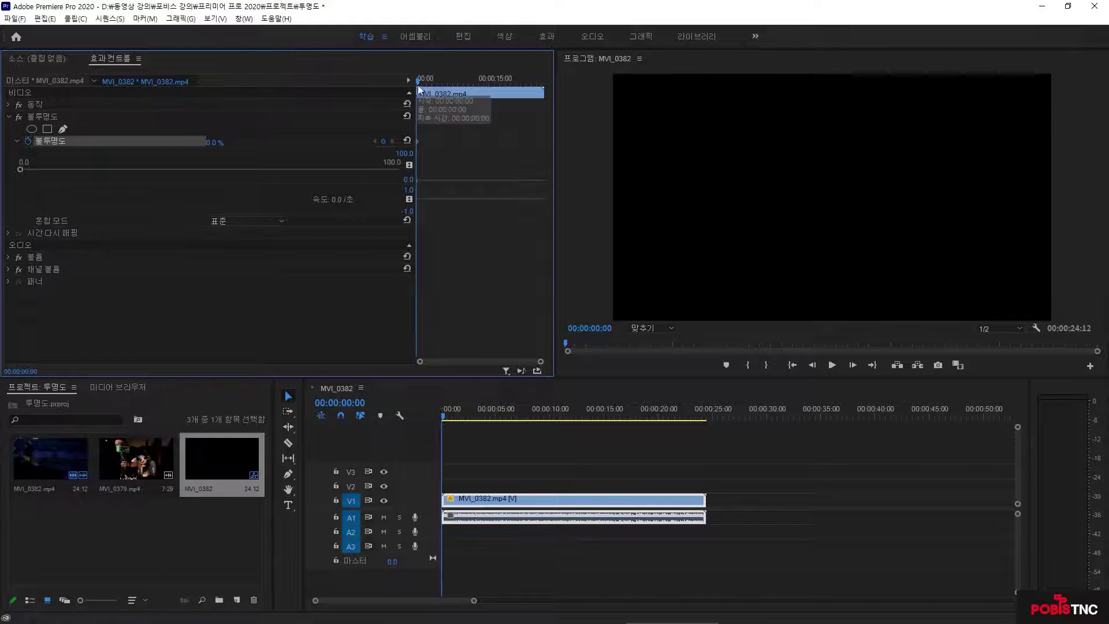
{"action": "key", "text": "space"}
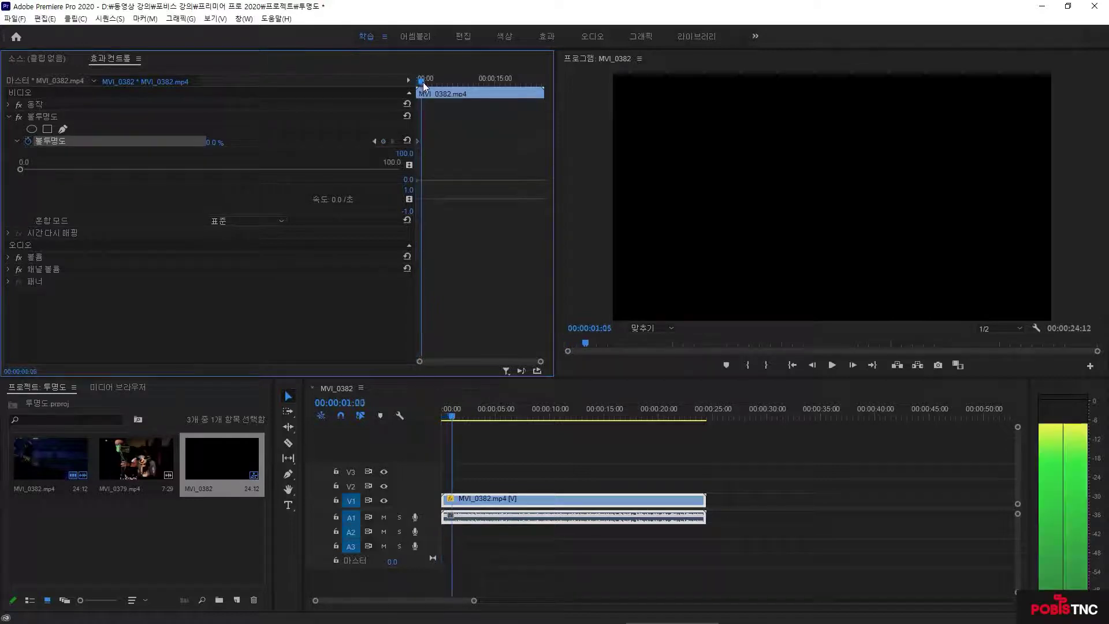
{"action": "left_click_drag", "start_coordinate": [424, 82], "coordinate": [422, 82]}
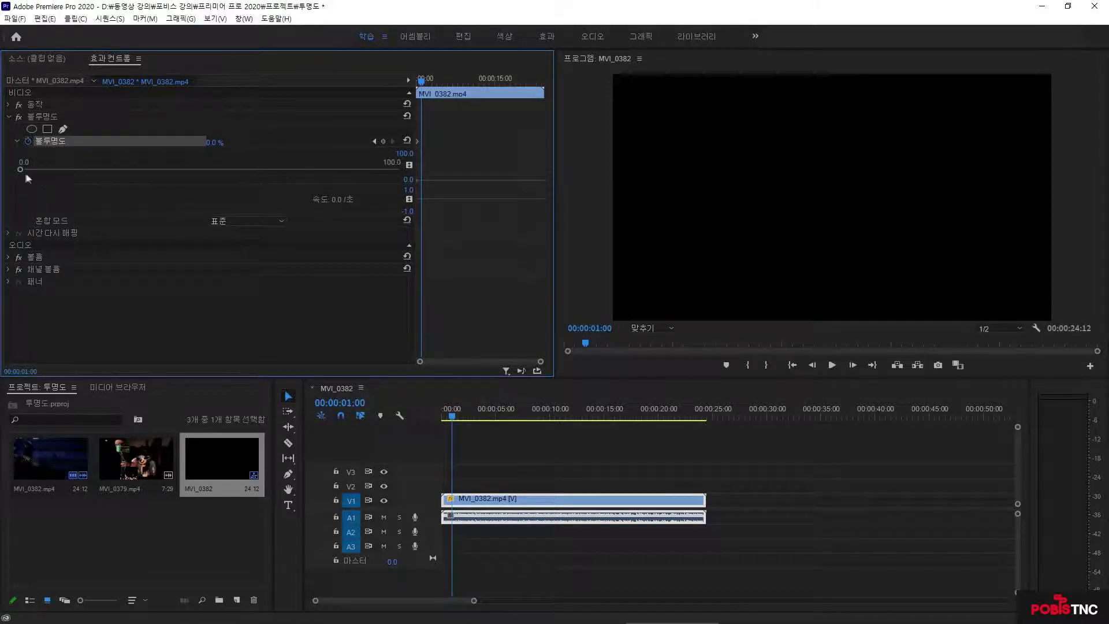
{"action": "left_click_drag", "start_coordinate": [21, 169], "coordinate": [411, 200]}
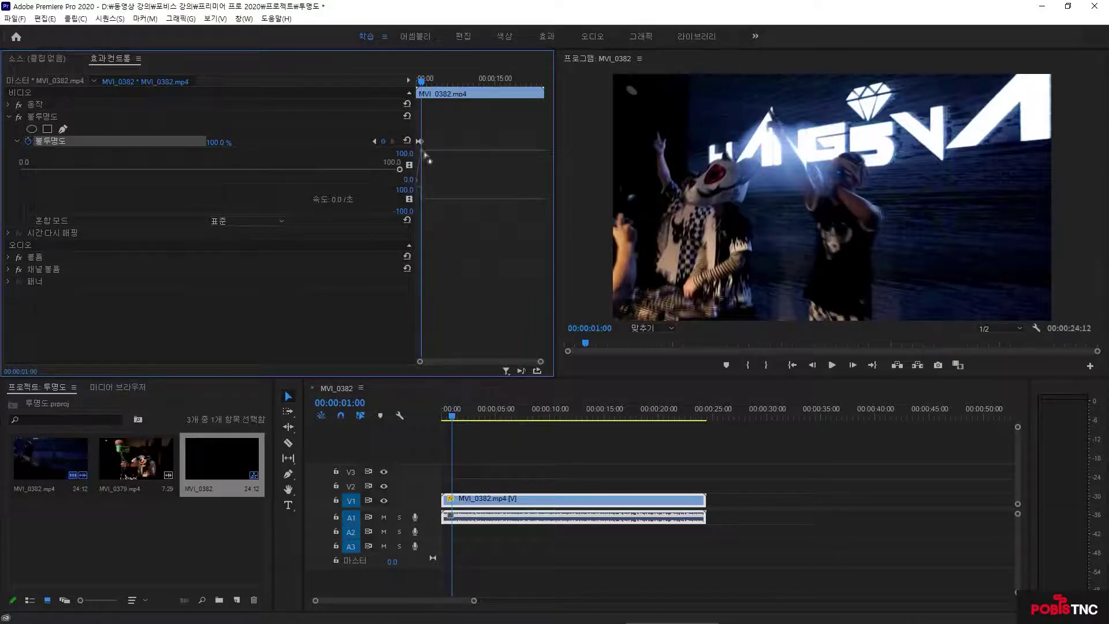
{"action": "left_click_drag", "start_coordinate": [541, 362], "coordinate": [517, 366]}
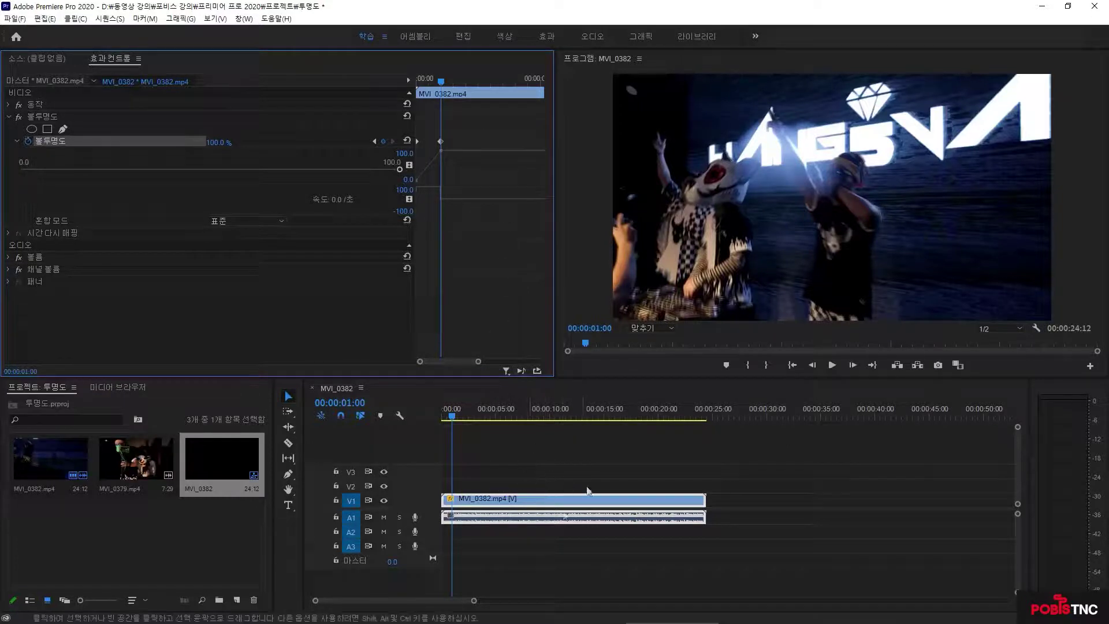
- Display the opacity keyframes on the MVI_0382 timeline clip and enlarge the height of track V1
{"action": "right_click", "coordinate": [528, 498]}
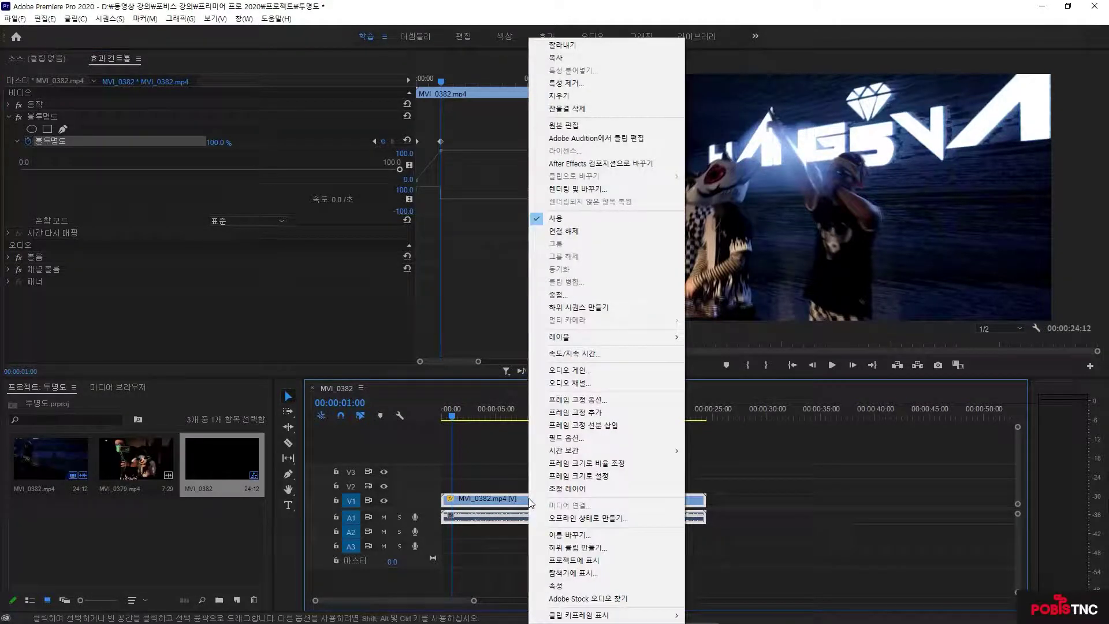
{"action": "mouse_move", "coordinate": [595, 617]}
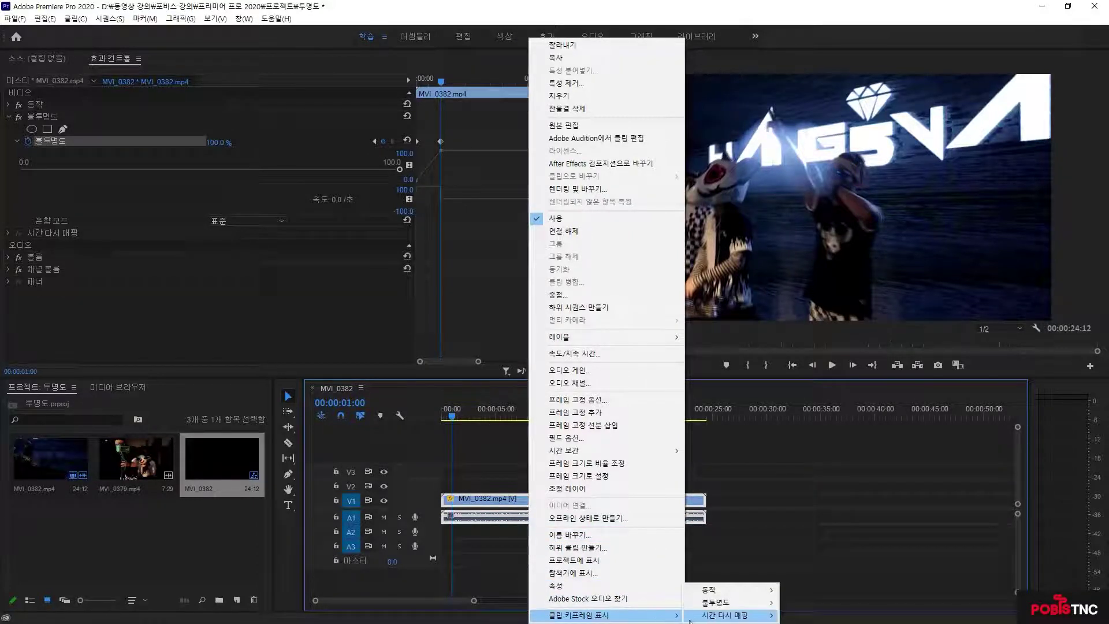
{"action": "mouse_move", "coordinate": [738, 607]}
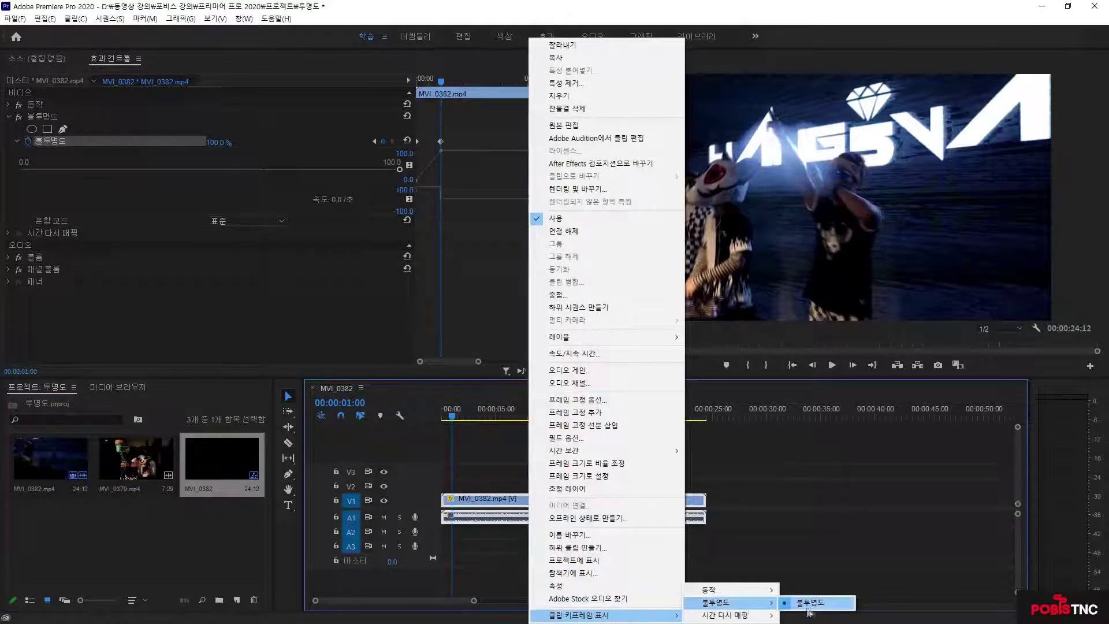
{"action": "left_click", "coordinate": [809, 603]}
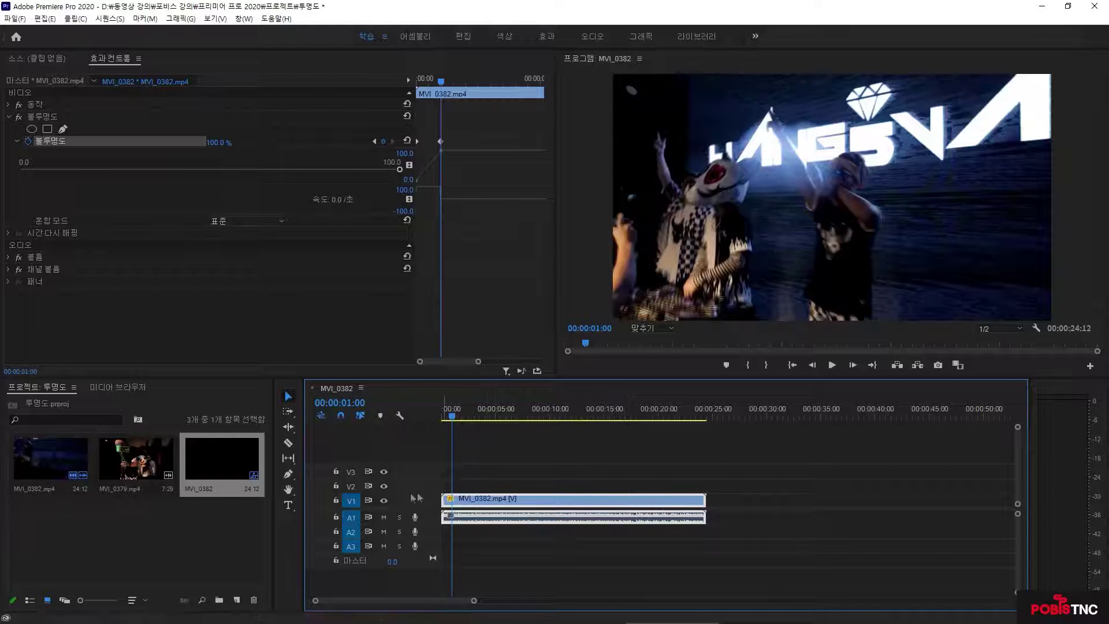
{"action": "left_click_drag", "start_coordinate": [425, 496], "coordinate": [423, 475]}
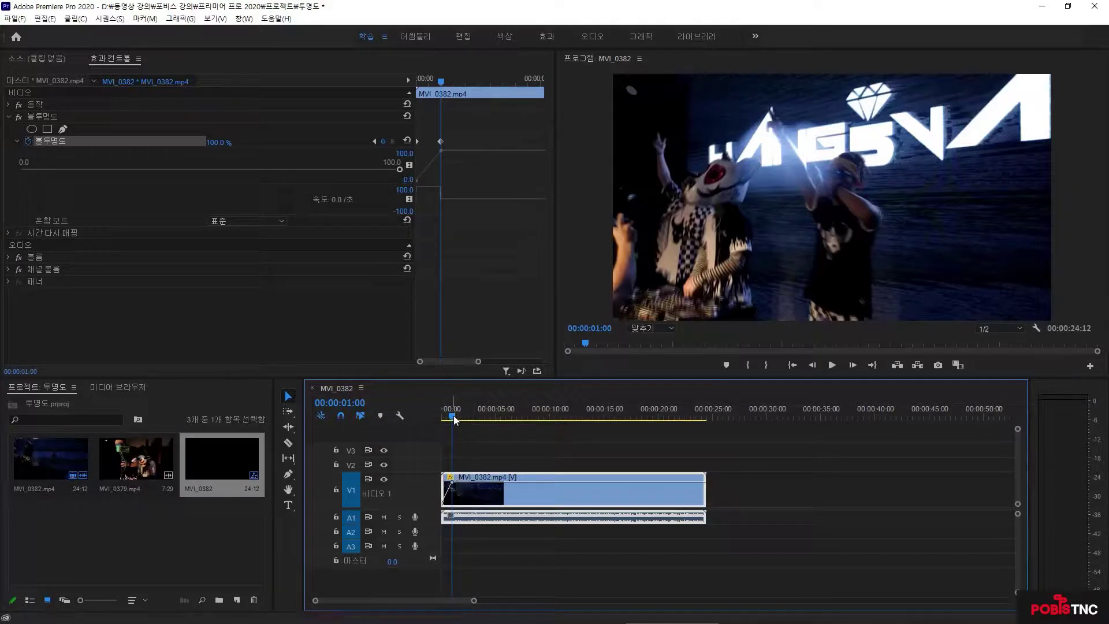
- Use the Pen tool to add opacity keyframes at about 00:00:23:10 and near the clip's end, and lower the last one for a fade-out
{"action": "left_click_drag", "start_coordinate": [453, 418], "coordinate": [691, 456]}
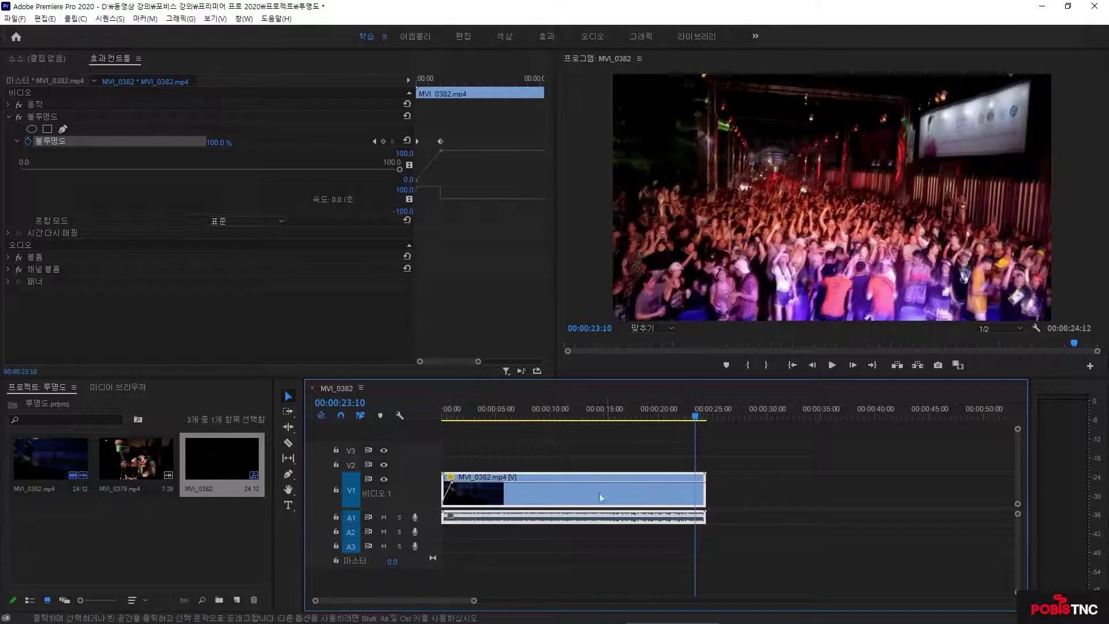
{"action": "left_click", "coordinate": [288, 477]}
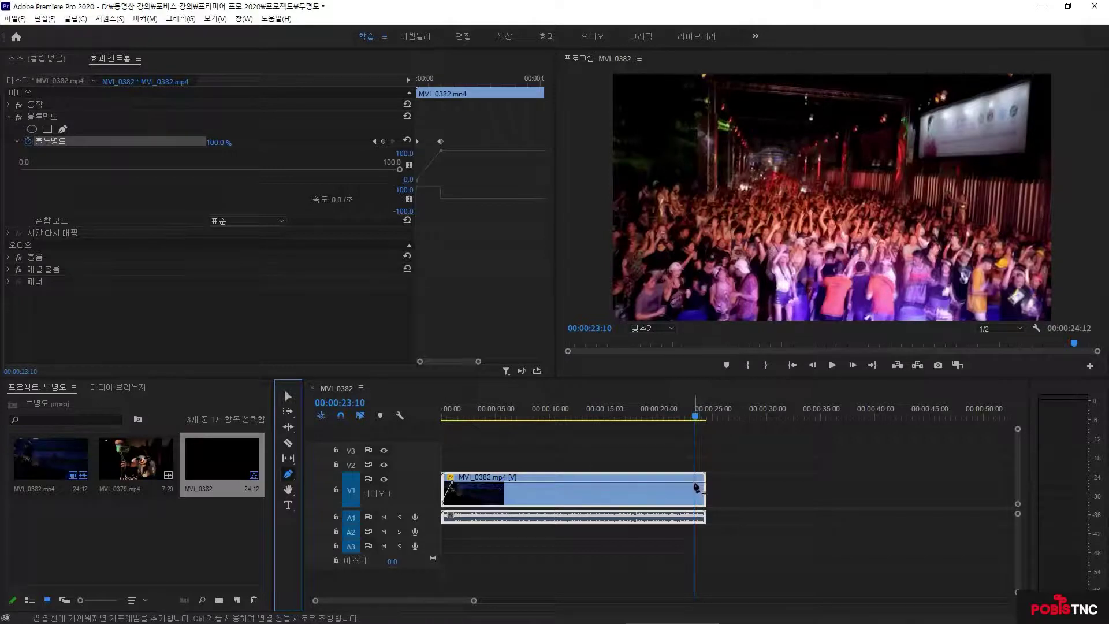
{"action": "left_click", "coordinate": [694, 482]}
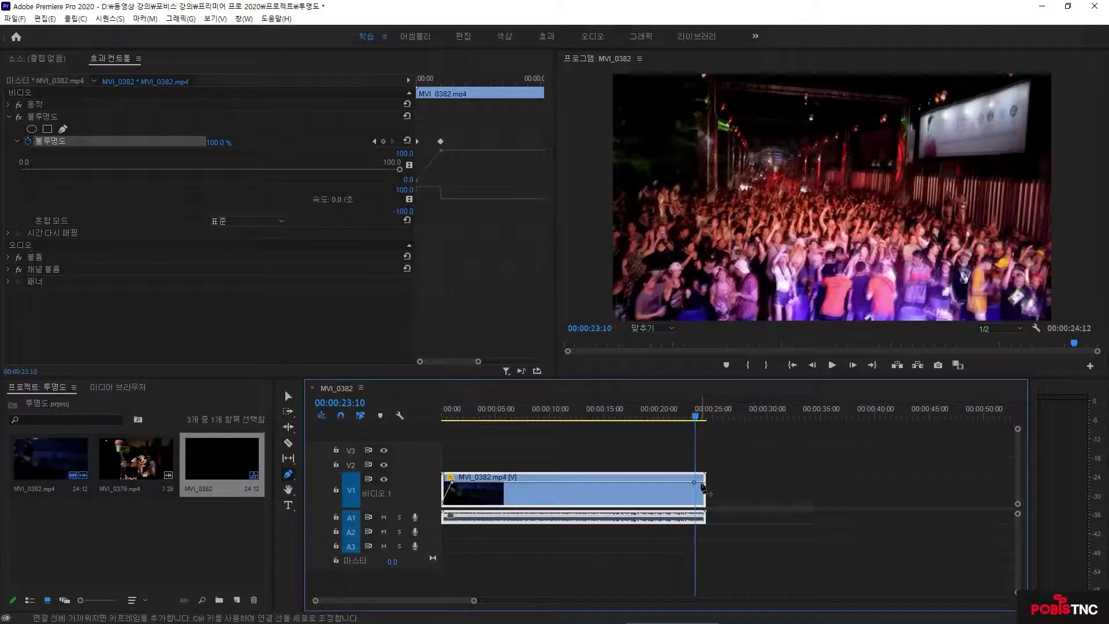
{"action": "left_click", "coordinate": [701, 483]}
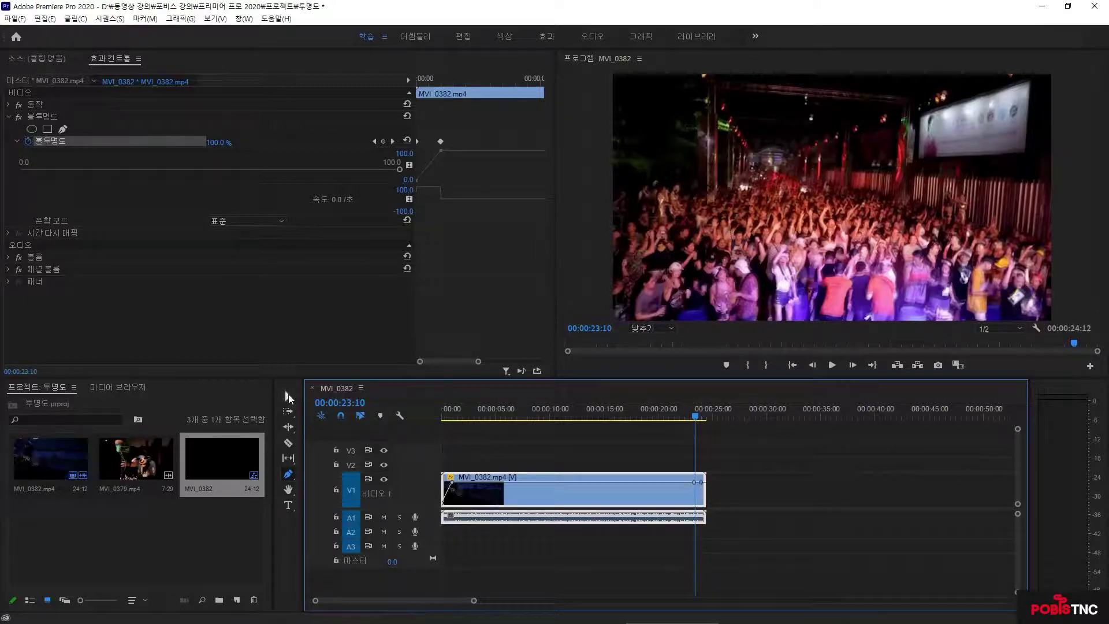
{"action": "left_click", "coordinate": [289, 395]}
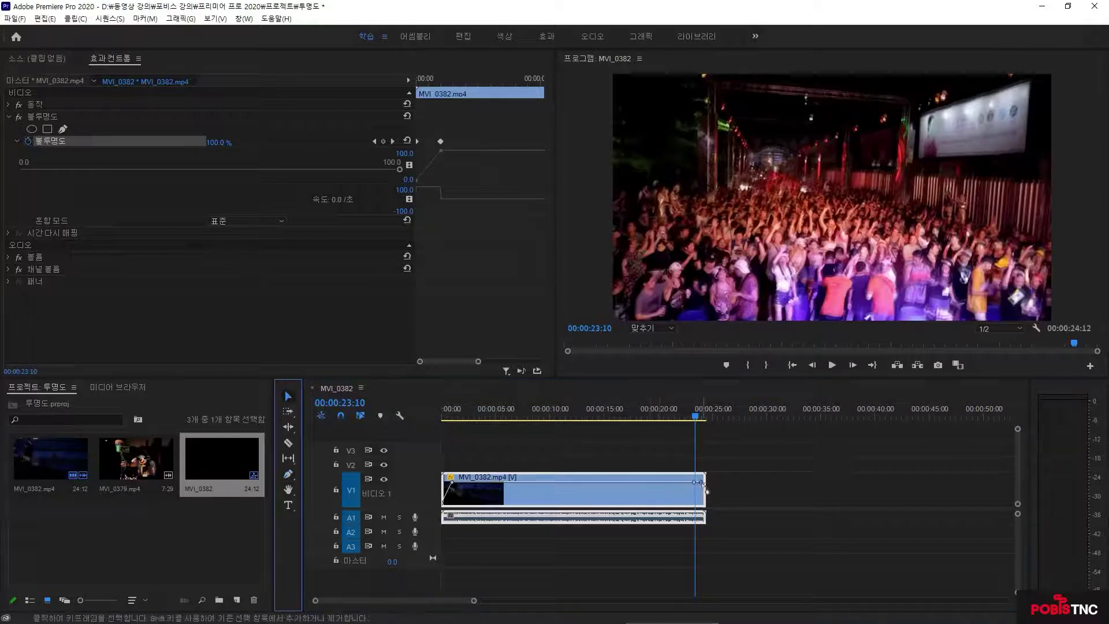
{"action": "left_click_drag", "start_coordinate": [704, 485], "coordinate": [703, 507]}
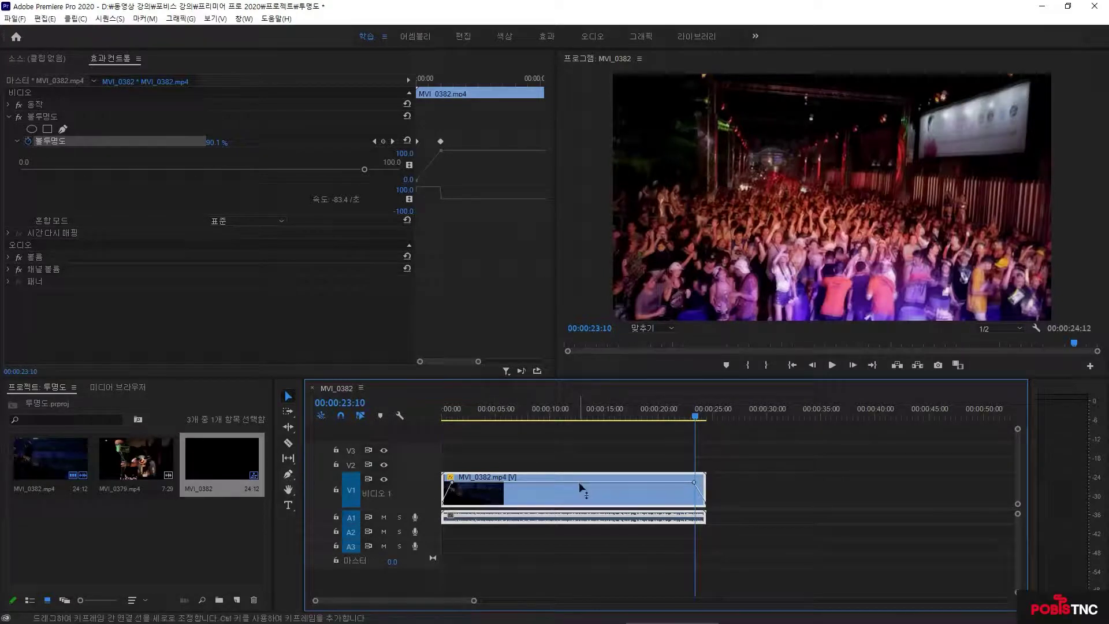
- Add three evenly spaced opacity keyframes with the Pen tool in the middle of the MVI_0382 clip, between about 9 and 15 seconds
{"action": "mouse_move", "coordinate": [579, 482]}
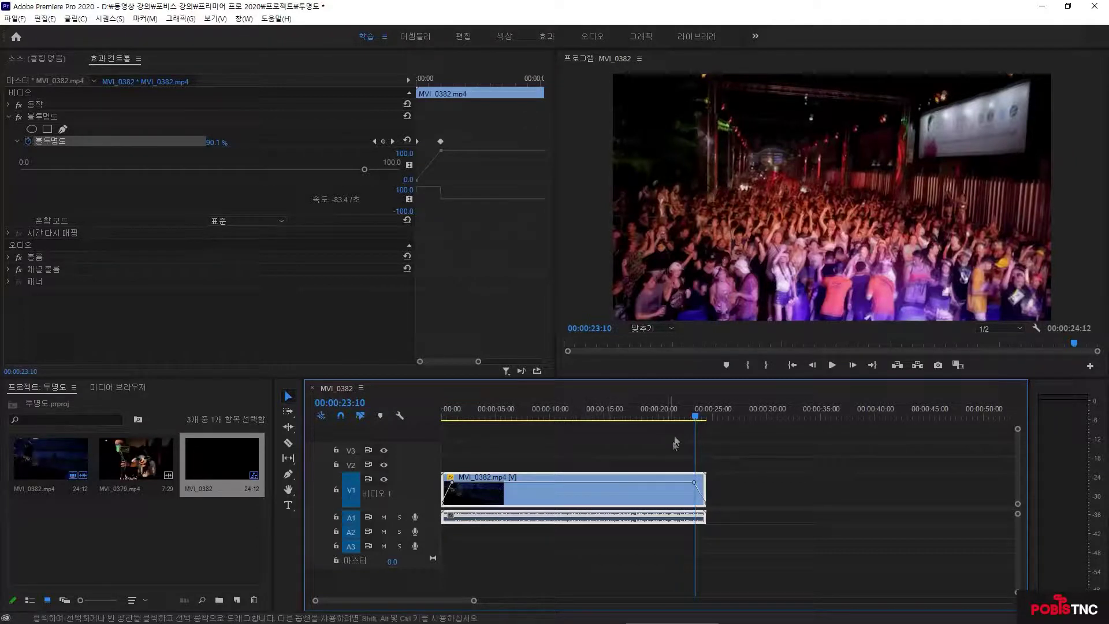
{"action": "left_click_drag", "start_coordinate": [696, 416], "coordinate": [534, 421]}
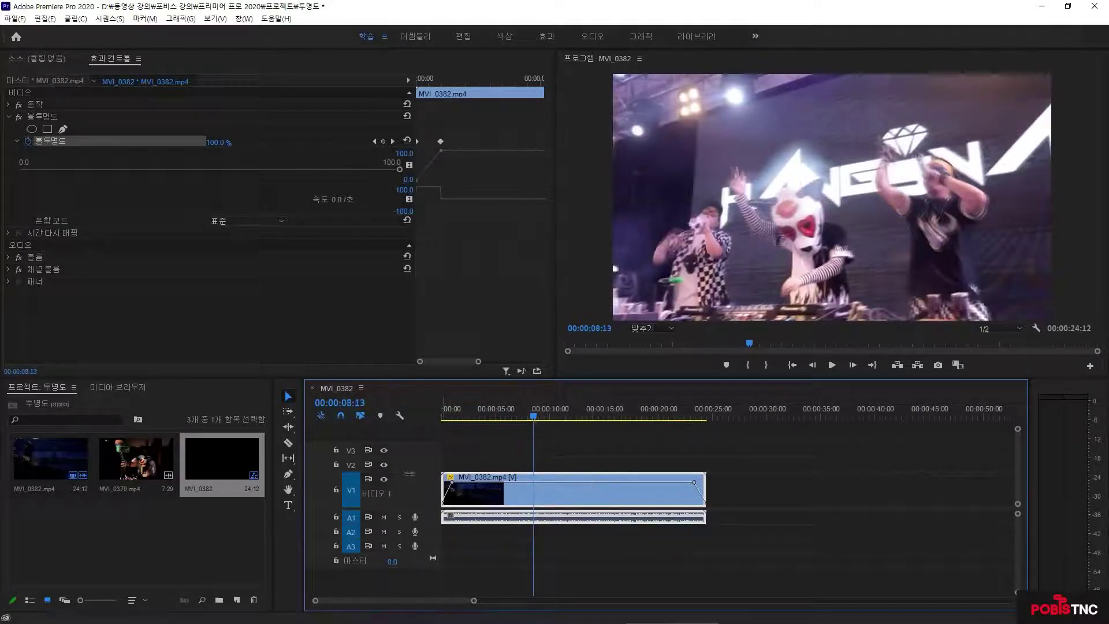
{"action": "left_click", "coordinate": [288, 474]}
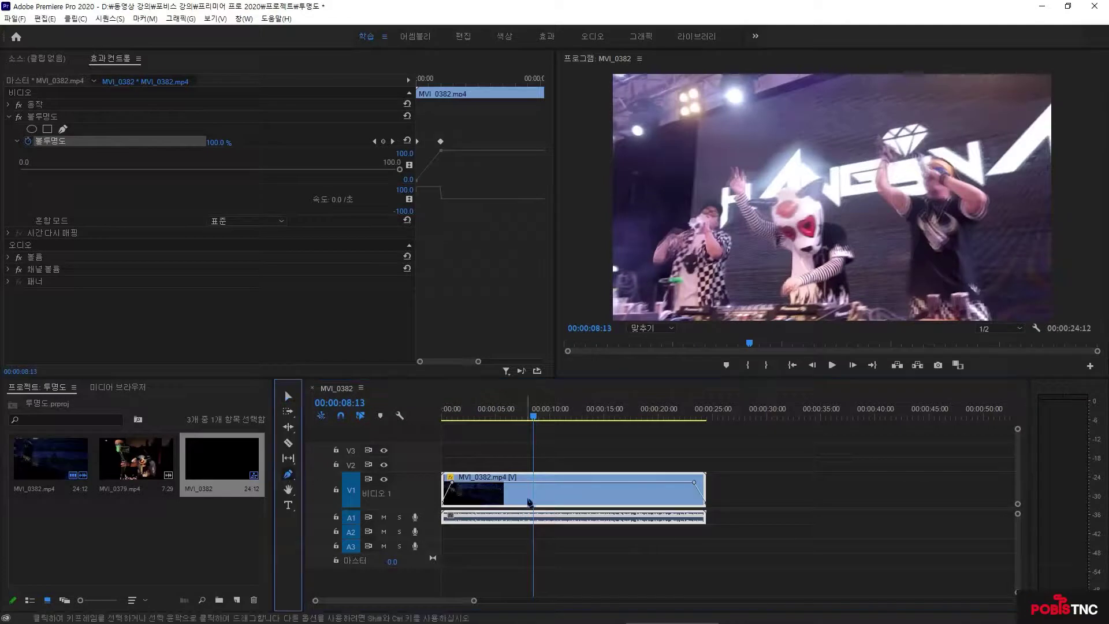
{"action": "left_click", "coordinate": [546, 483]}
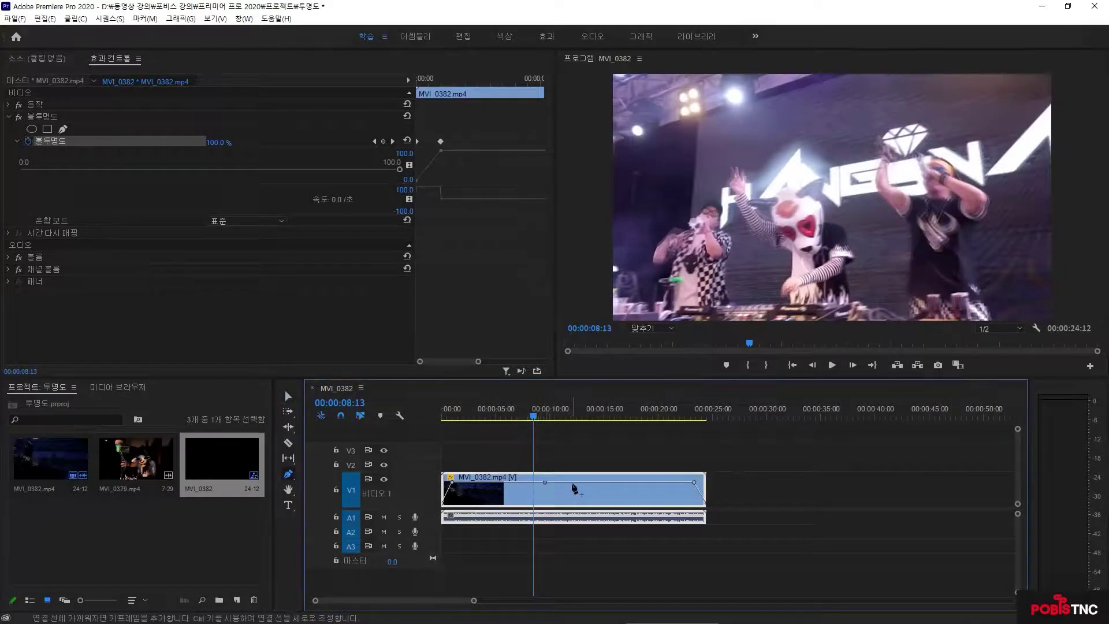
{"action": "left_click", "coordinate": [572, 482]}
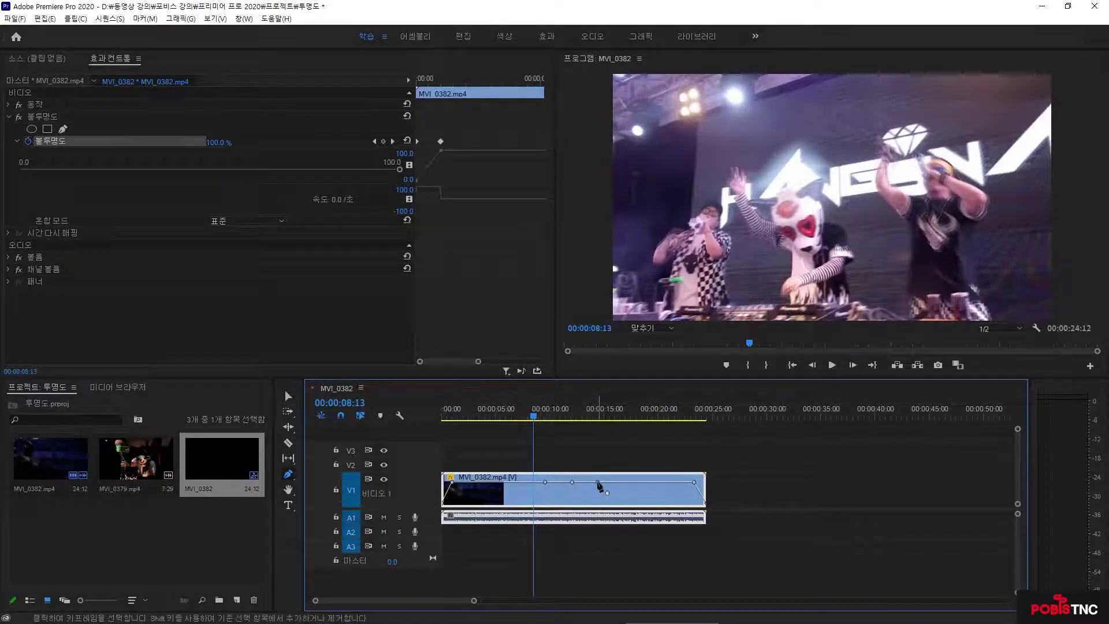
{"action": "left_click", "coordinate": [598, 483]}
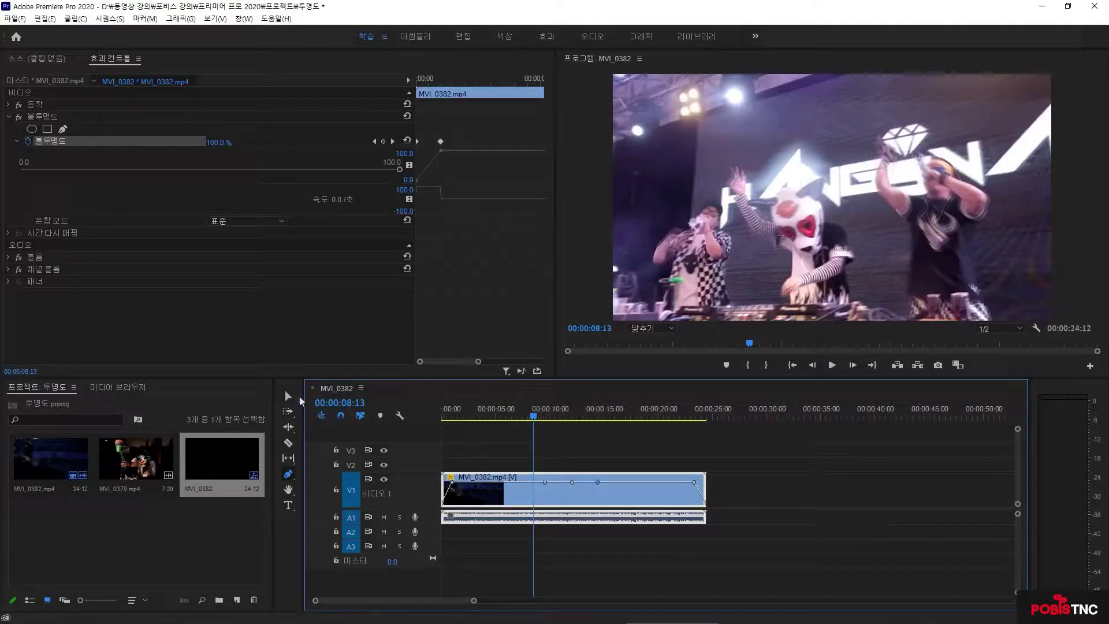
- Lower the middle opacity keyframe at about 12 seconds on the MVI_0382 clip with the Selection tool and preview the dip
{"action": "left_click", "coordinate": [289, 396]}
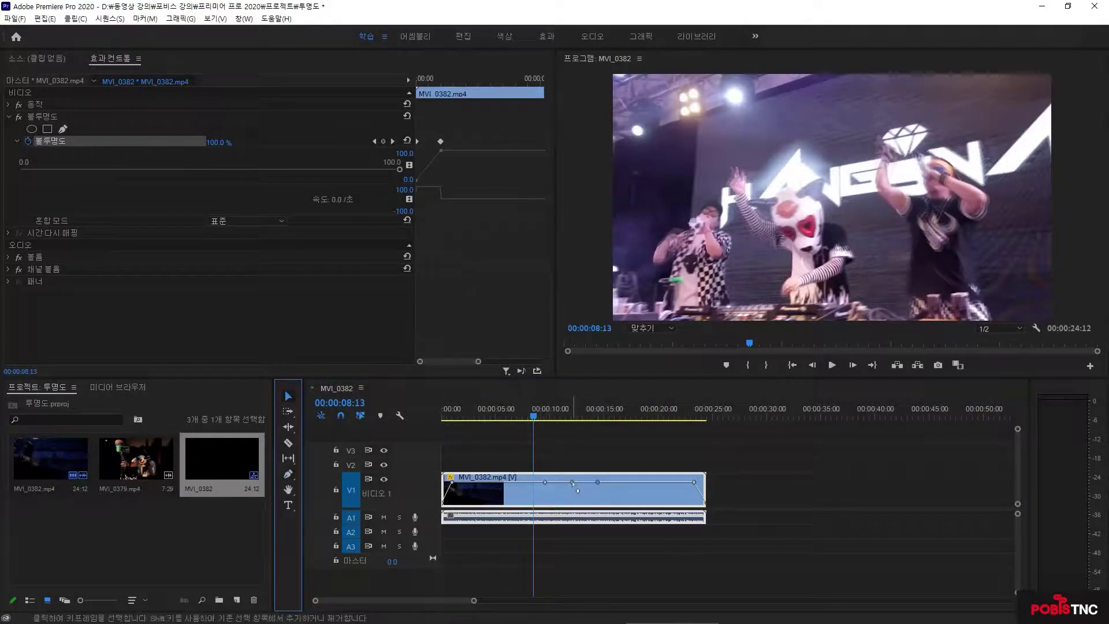
{"action": "left_click_drag", "start_coordinate": [572, 482], "coordinate": [574, 502]}
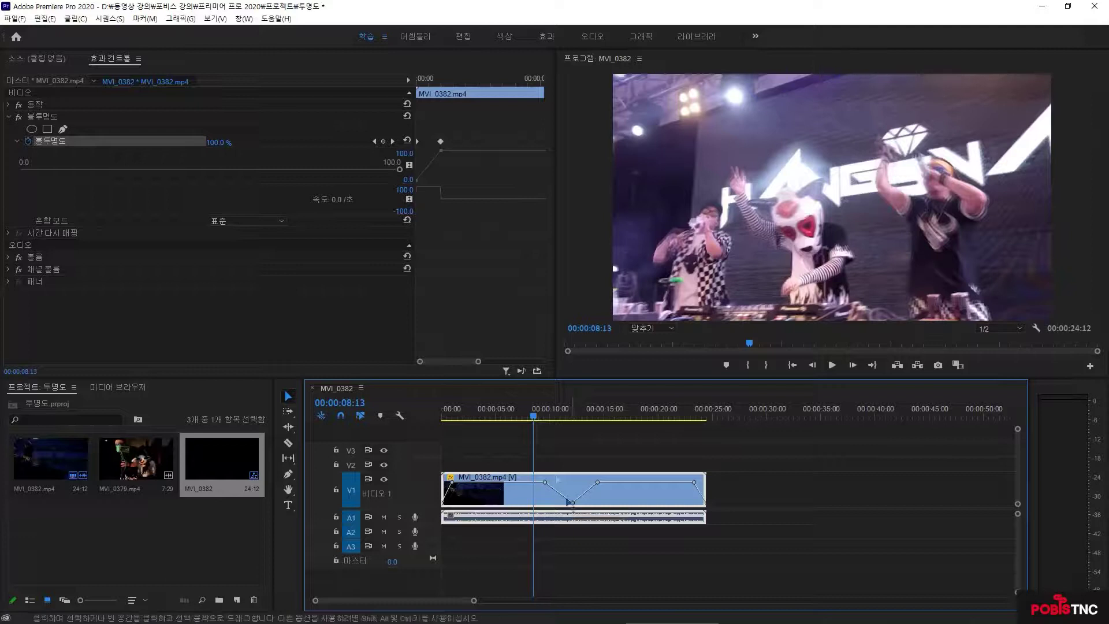
{"action": "key", "text": "space"}
{"action": "left_click_drag", "start_coordinate": [548, 425], "coordinate": [575, 427]}
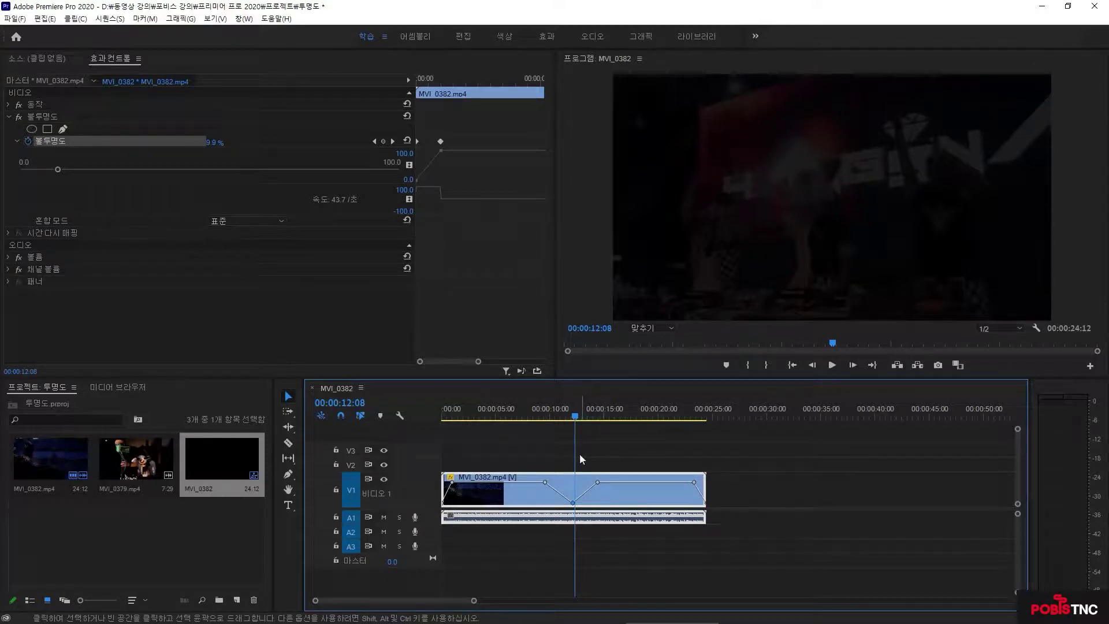
- Reset the MVI_0382 clip's opacity to 100% and turn off its opacity animation, deleting all opacity keyframes
{"action": "left_click", "coordinate": [407, 141]}
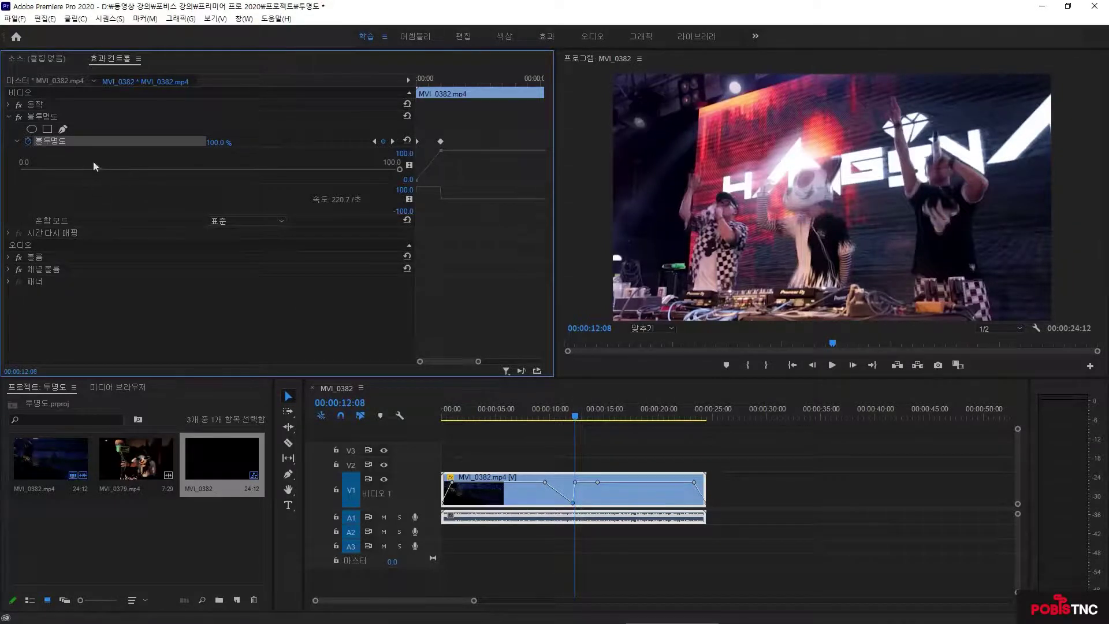
{"action": "left_click", "coordinate": [28, 140]}
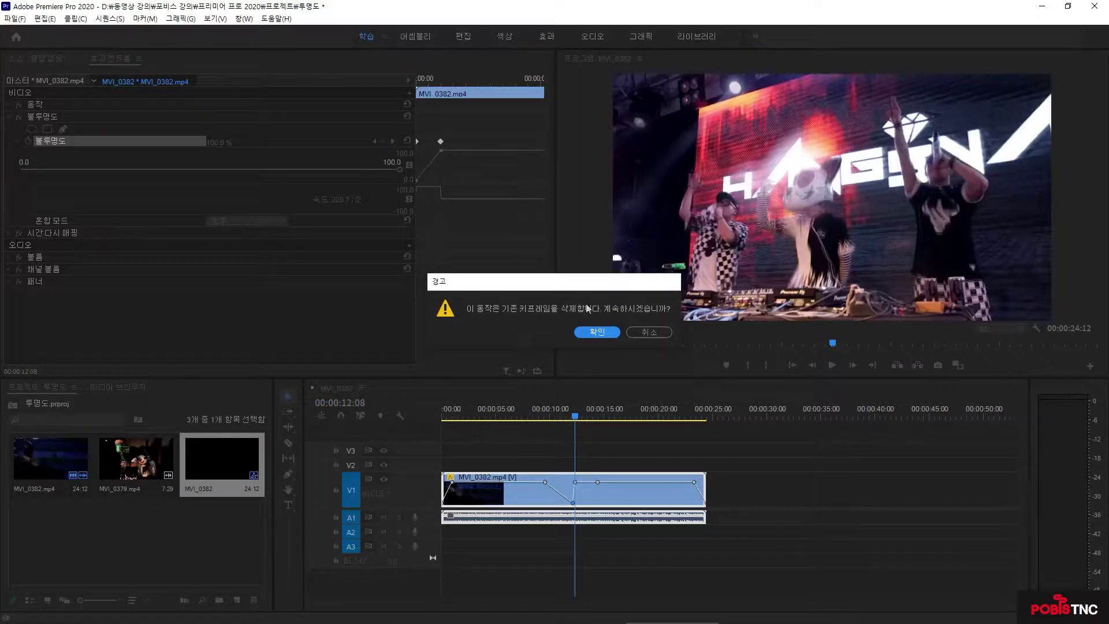
{"action": "left_click", "coordinate": [595, 331]}
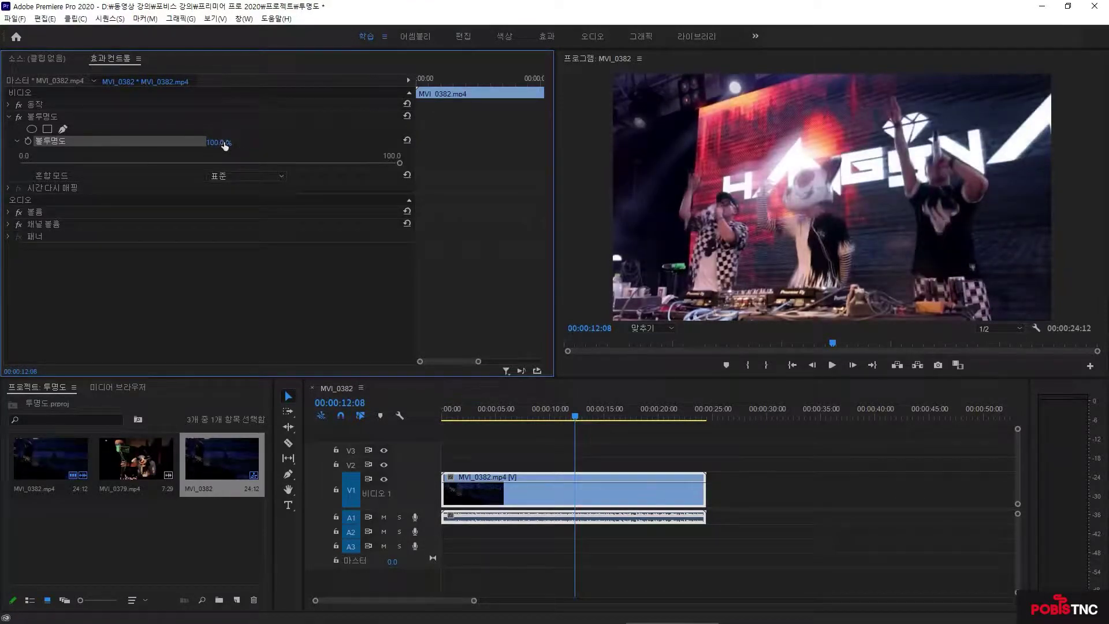
- Place the MVI_0379.mp4 clip on track V2 above MVI_0382, starting at about 7.7 seconds, and scrub through the overlap
{"action": "left_click", "coordinate": [69, 462]}
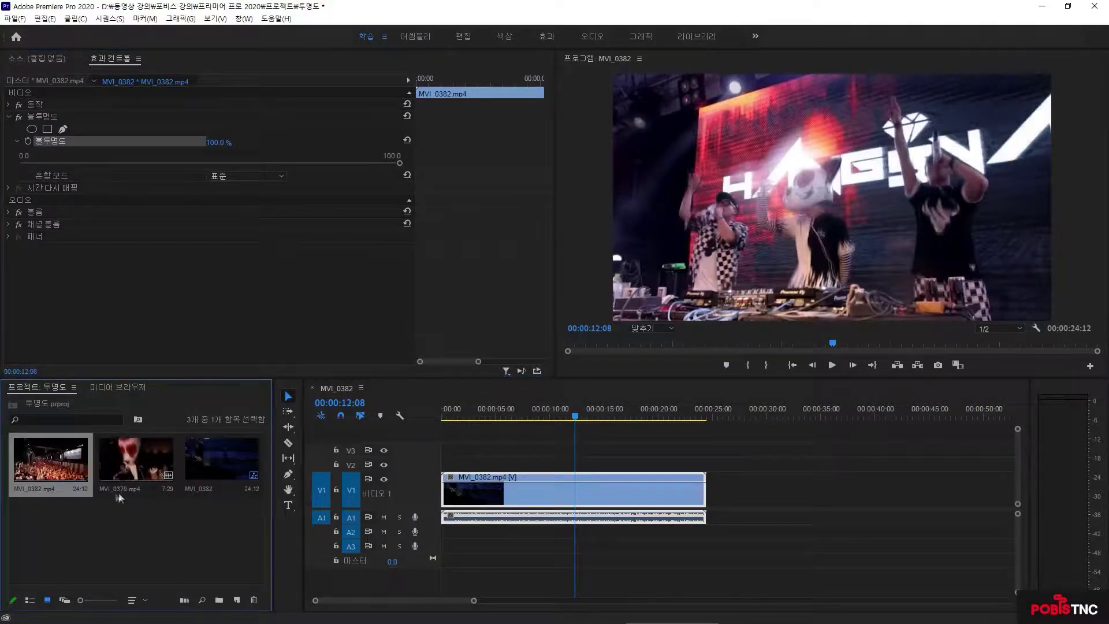
{"action": "left_click", "coordinate": [129, 460]}
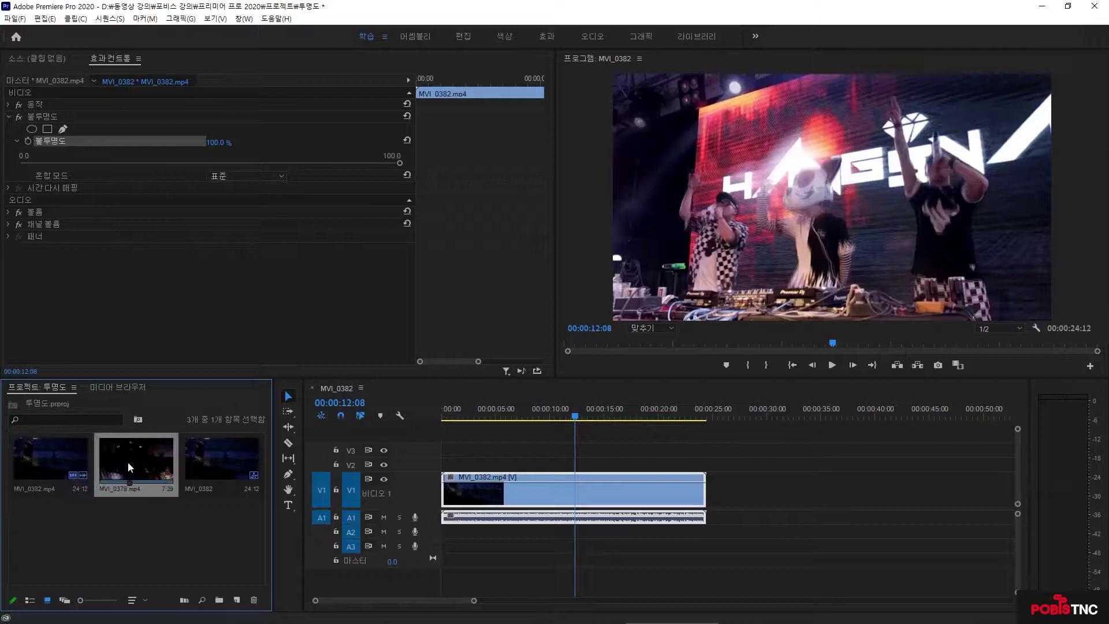
{"action": "left_click_drag", "start_coordinate": [130, 460], "coordinate": [532, 472]}
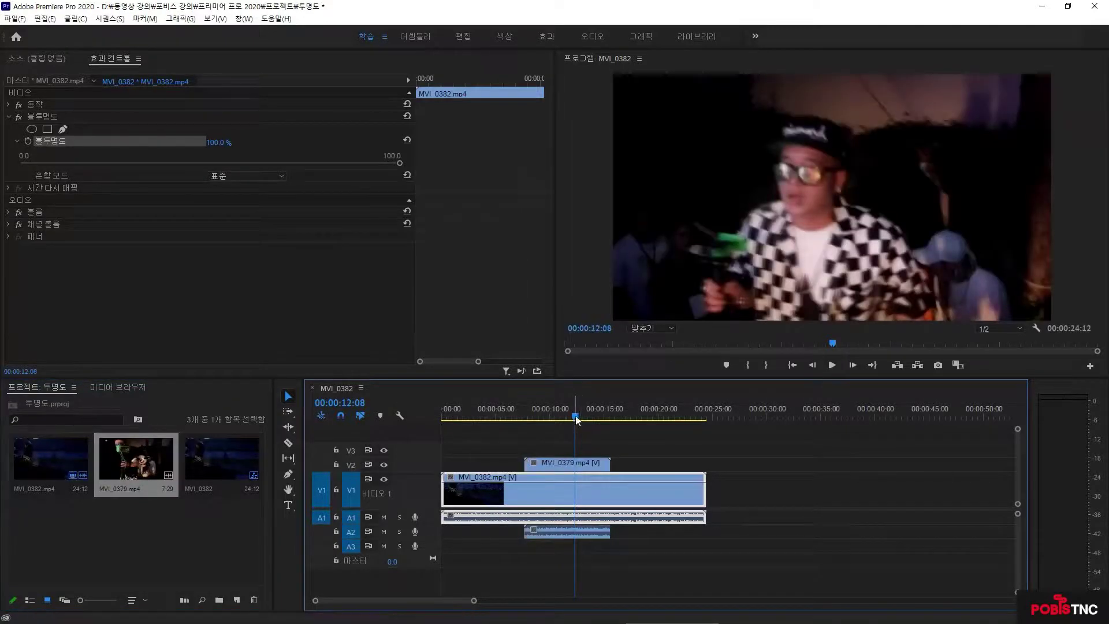
{"action": "left_click_drag", "start_coordinate": [575, 416], "coordinate": [471, 416]}
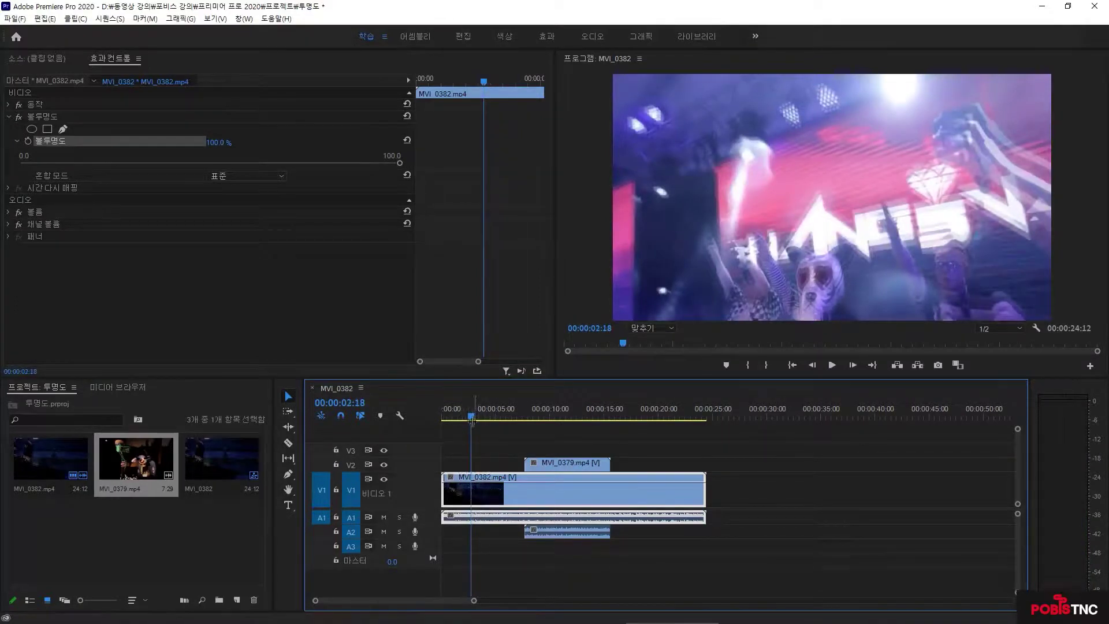
{"action": "left_click_drag", "start_coordinate": [472, 422], "coordinate": [567, 443]}
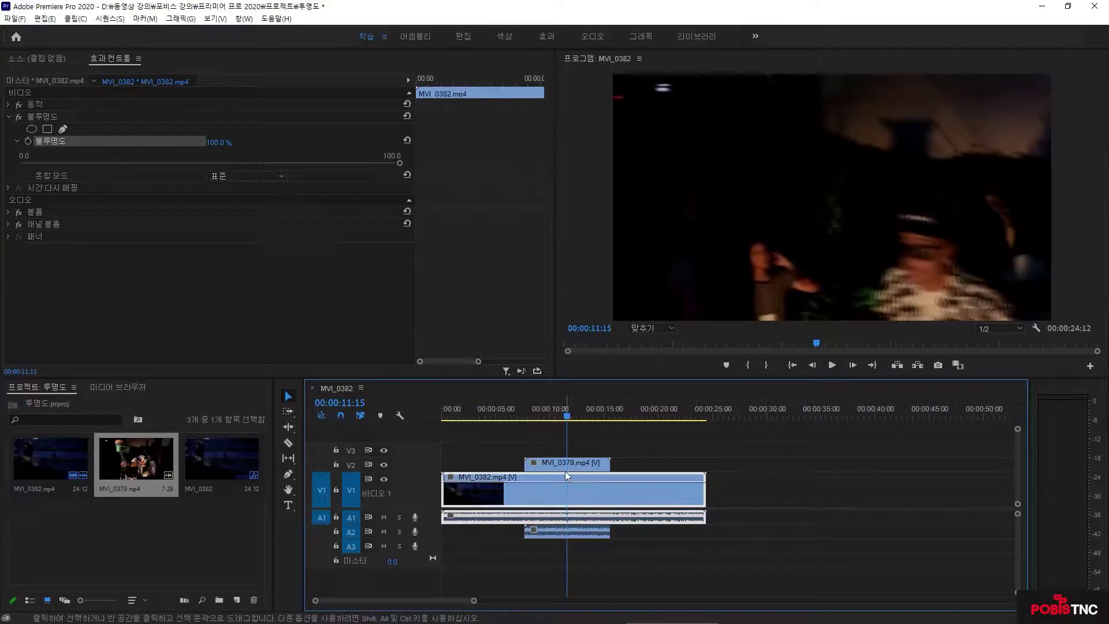
- Set the opacity of the MVI_0379 clip on V2 to 50% and scrub through the blended section
{"action": "left_click", "coordinate": [556, 466]}
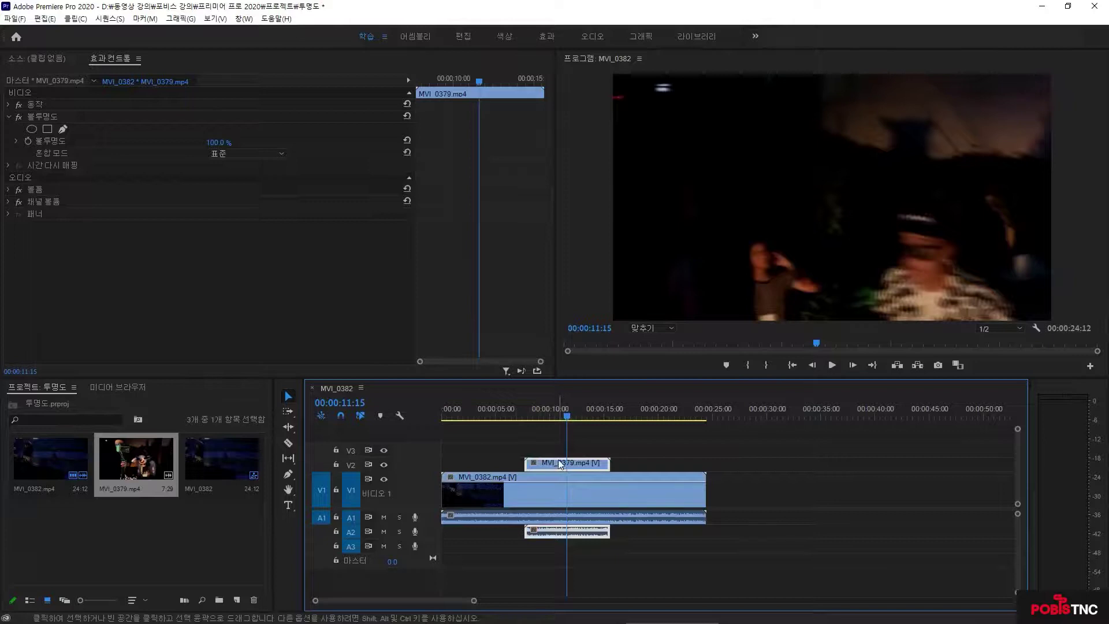
{"action": "left_click", "coordinate": [218, 143]}
{"action": "type", "text": "50"}
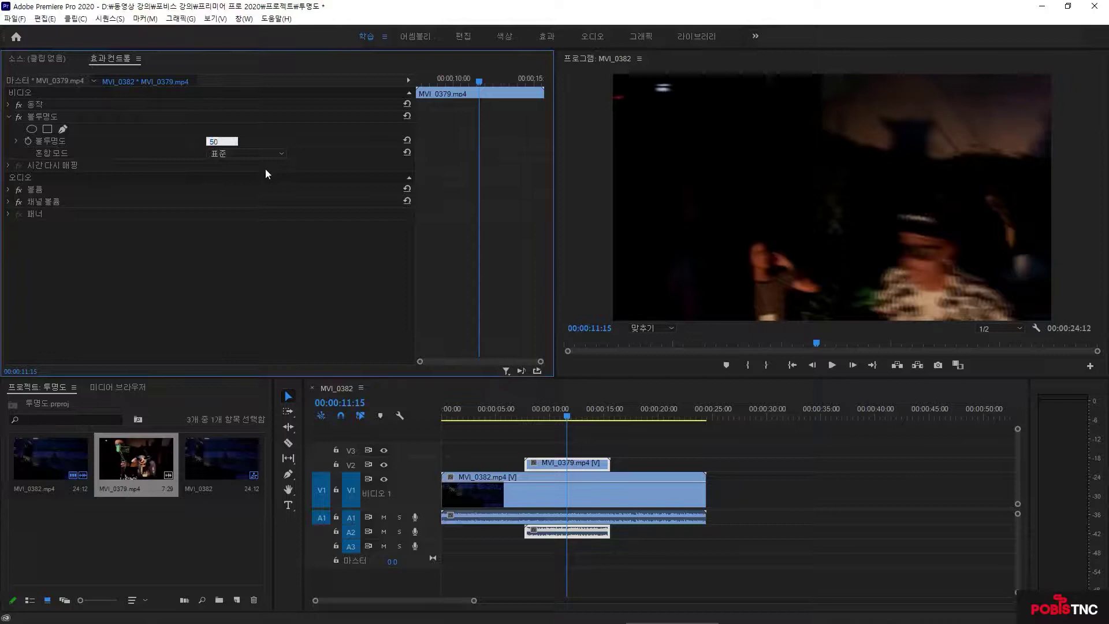
{"action": "key", "text": "Return"}
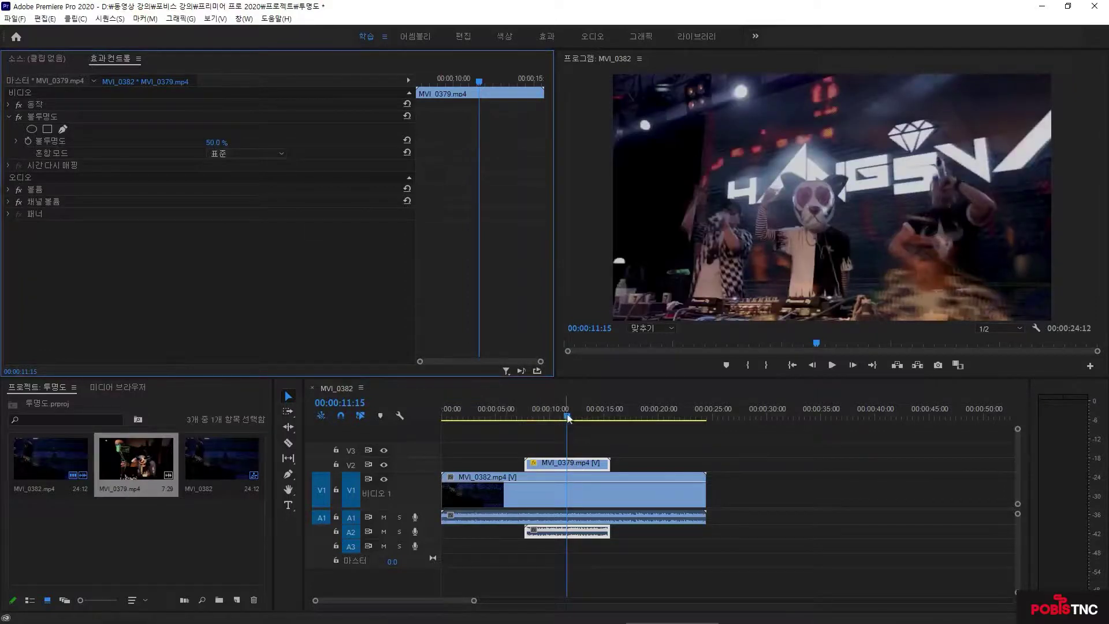
{"action": "left_click_drag", "start_coordinate": [556, 419], "coordinate": [546, 420]}
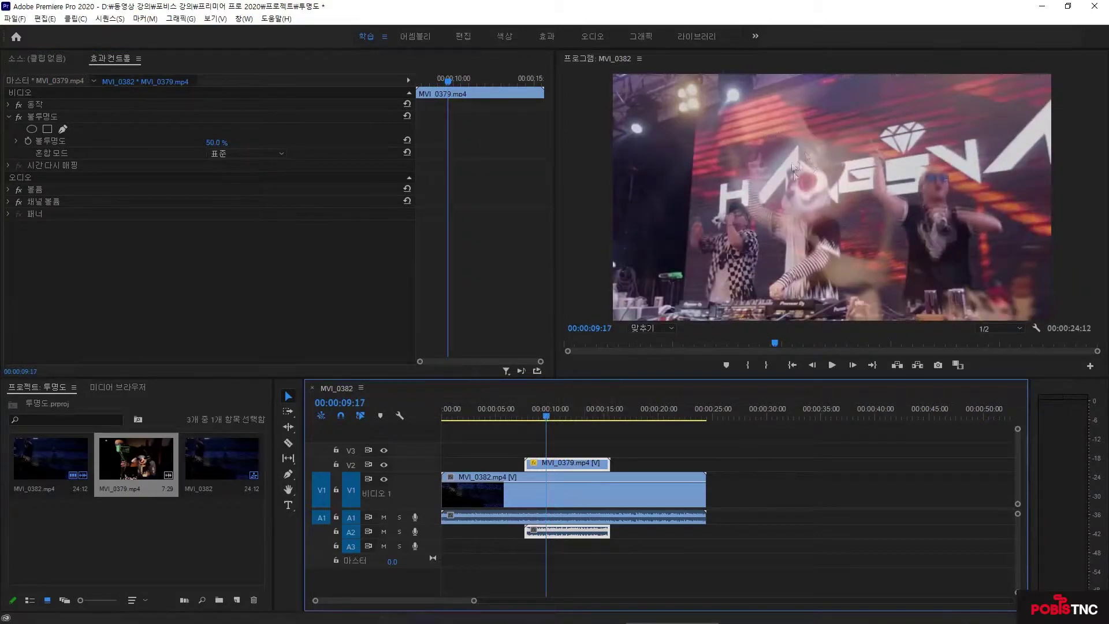
{"action": "left_click_drag", "start_coordinate": [547, 425], "coordinate": [600, 421]}
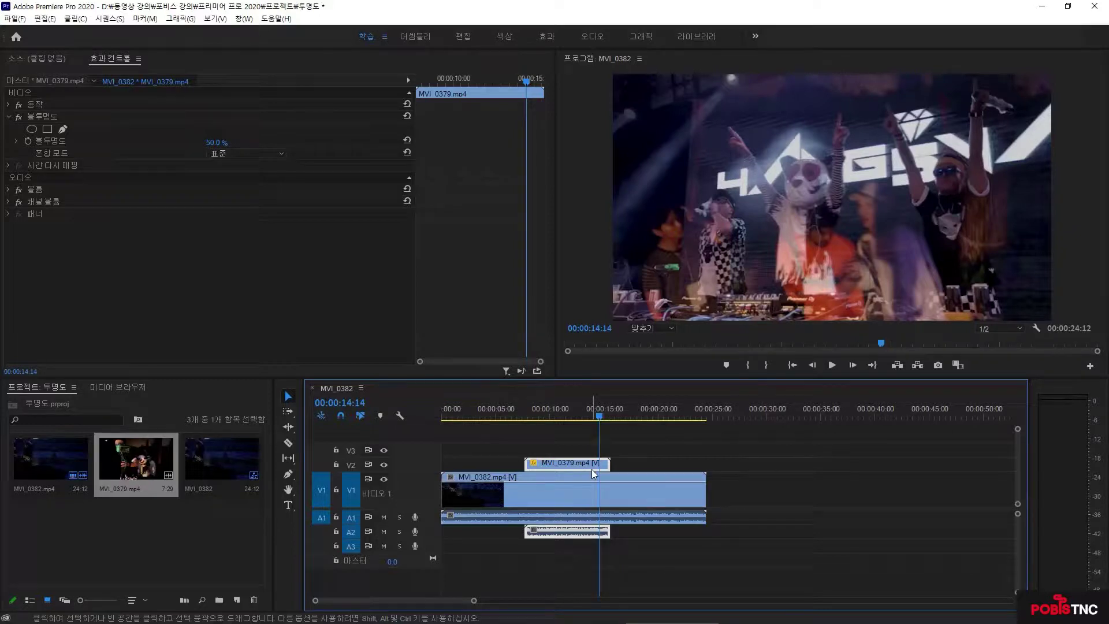
- Move the playhead to 00:00:11:05 and set the MVI_0379 clip's opacity back to 100%
{"action": "left_click", "coordinate": [563, 419]}
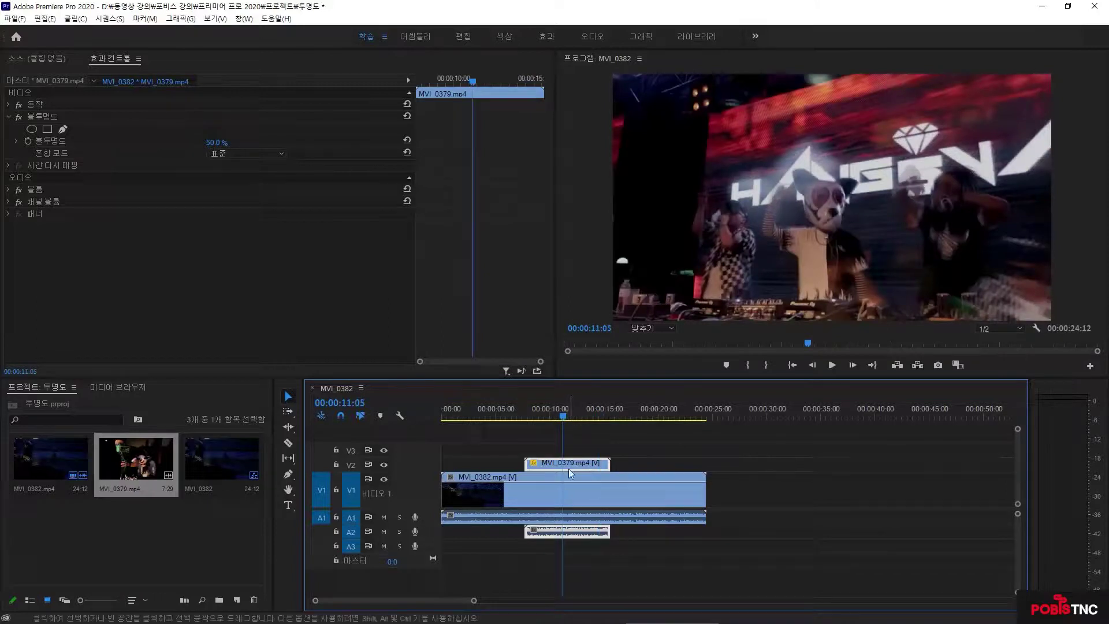
{"action": "left_click", "coordinate": [222, 142]}
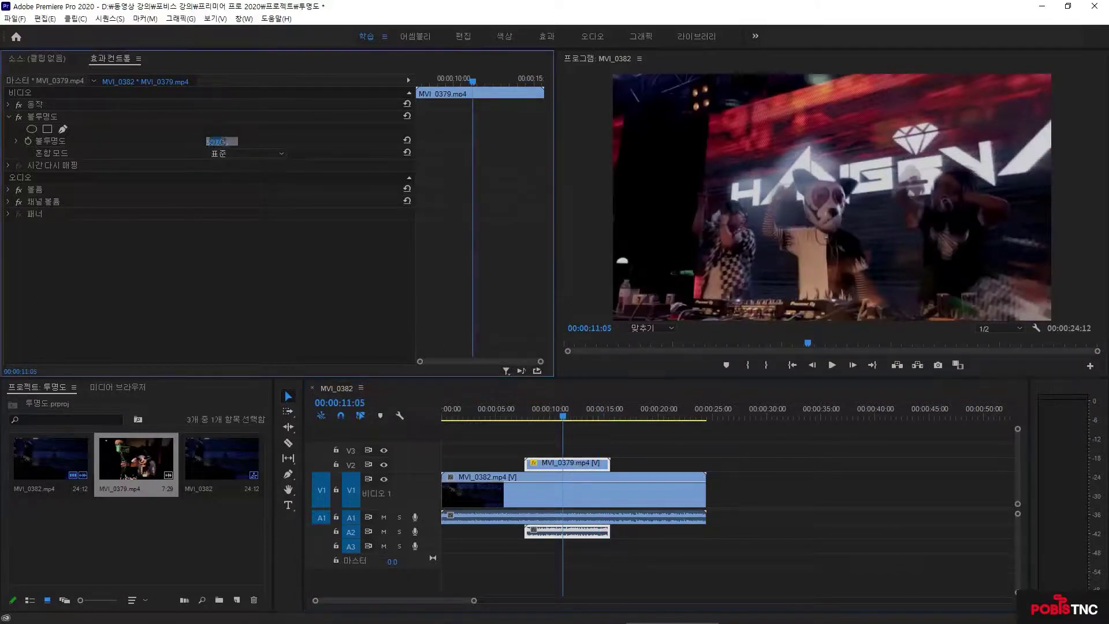
{"action": "type", "text": "100"}
{"action": "key", "text": "Return"}
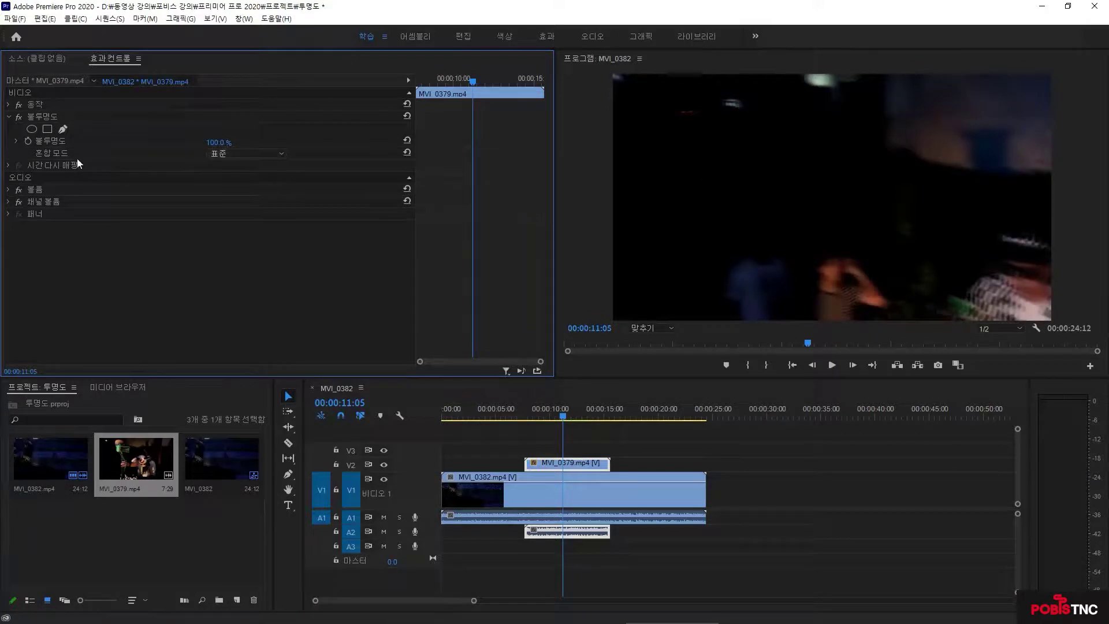
- Try the darkening blend modes 어둡게 하기, 곱하기, 색상 번, 선형 번 and 어두운 색상 in turn on the MVI_0379 clip
{"action": "left_click", "coordinate": [246, 155]}
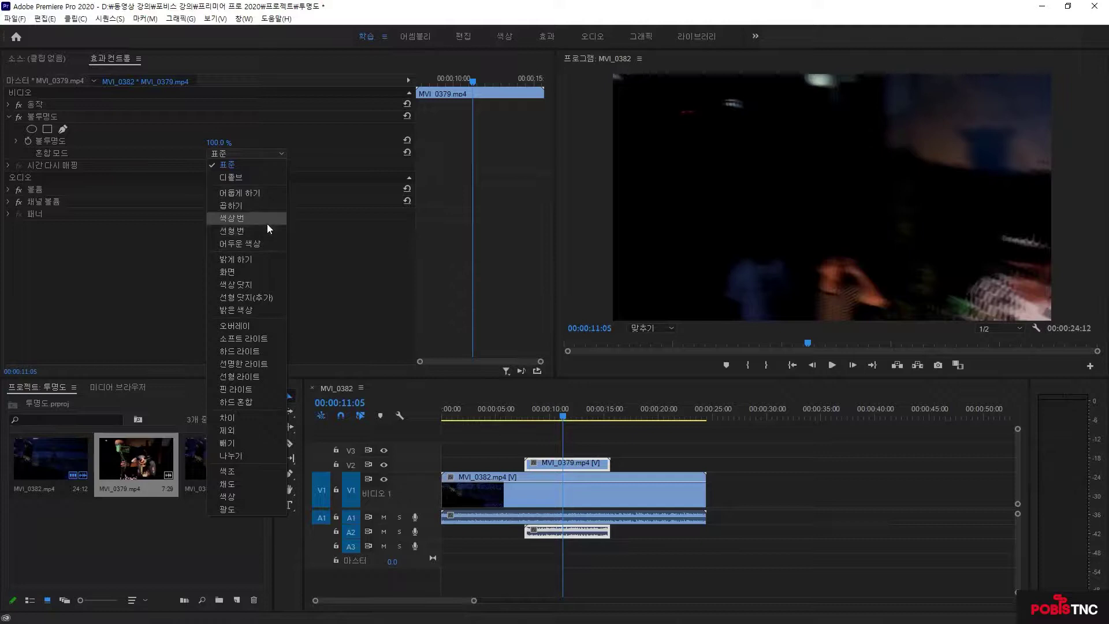
{"action": "left_click", "coordinate": [254, 194]}
{"action": "left_click", "coordinate": [244, 154]}
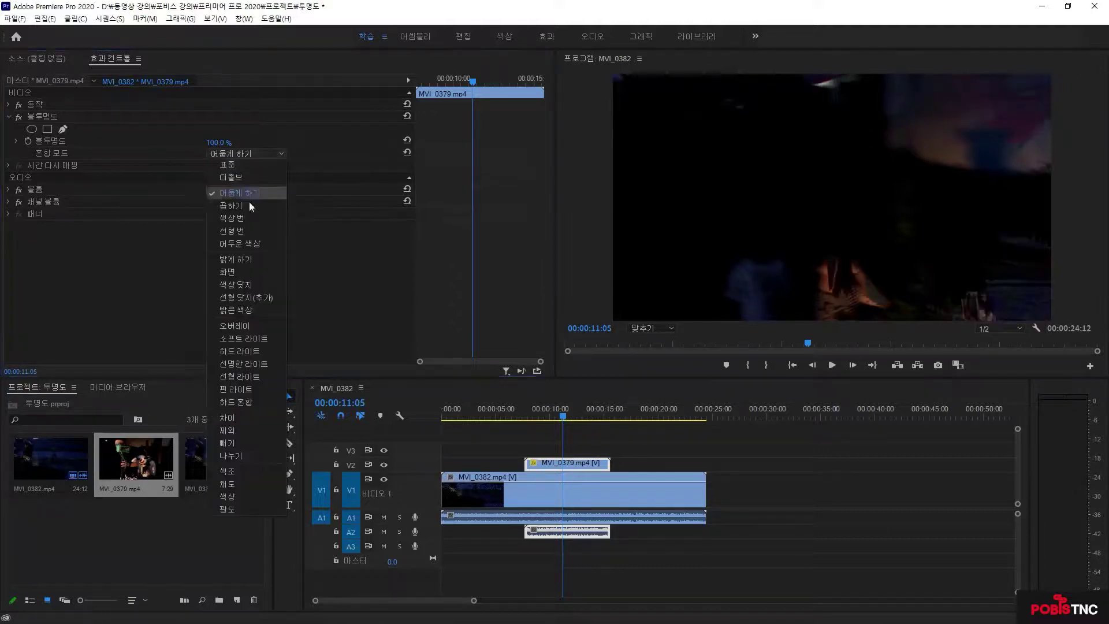
{"action": "left_click", "coordinate": [252, 186]}
{"action": "left_click", "coordinate": [249, 154]}
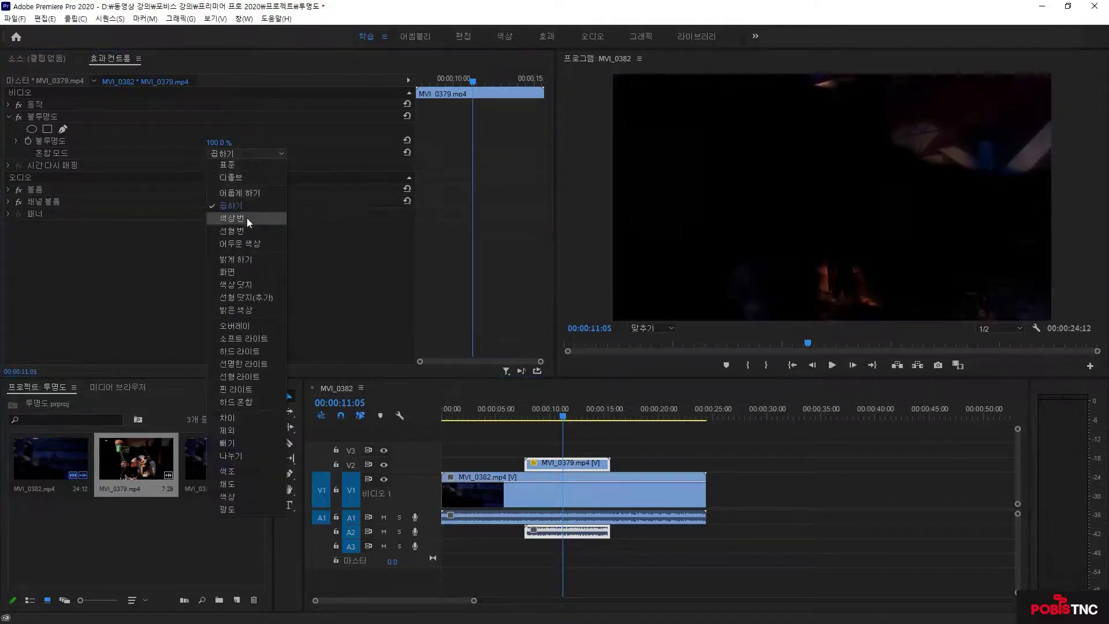
{"action": "left_click", "coordinate": [247, 218]}
{"action": "left_click", "coordinate": [251, 153]}
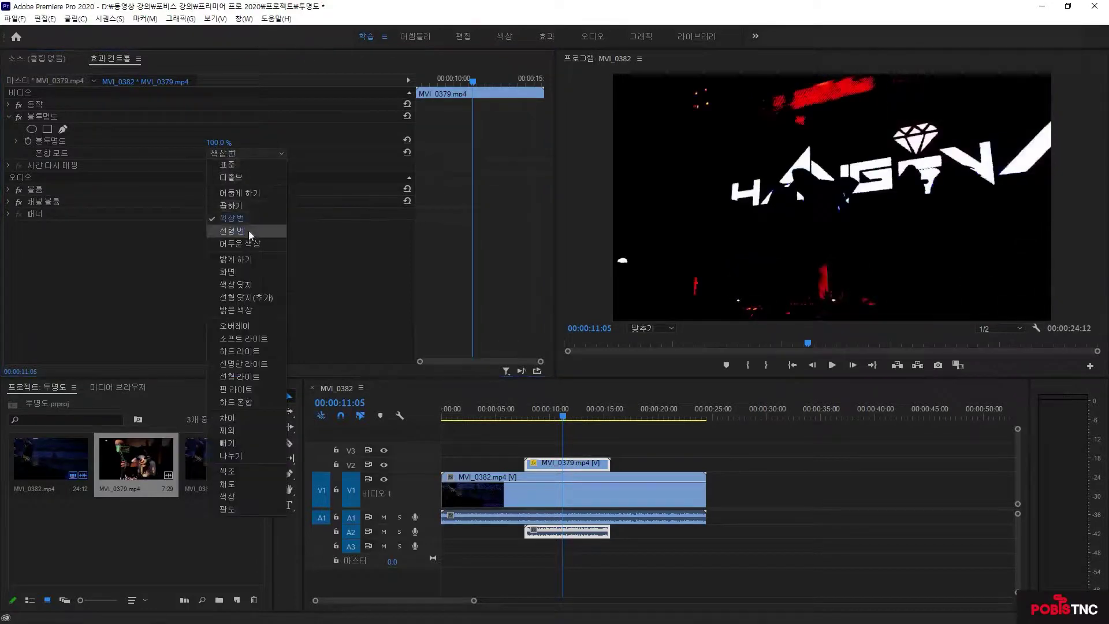
{"action": "left_click", "coordinate": [248, 230]}
{"action": "left_click", "coordinate": [247, 154]}
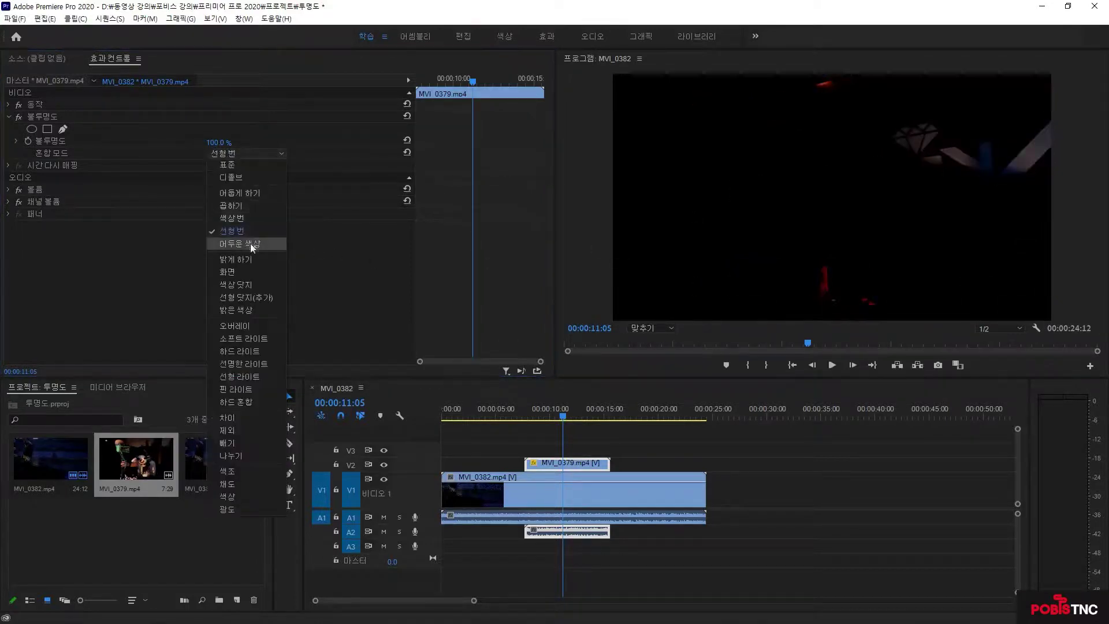
{"action": "left_click", "coordinate": [251, 243]}
- Try the lightening blend modes 밝게 하기, 화면, 색상 닷지 and 선형 닷지(추가) in turn on the MVI_0379 clip
{"action": "left_click", "coordinate": [263, 152]}
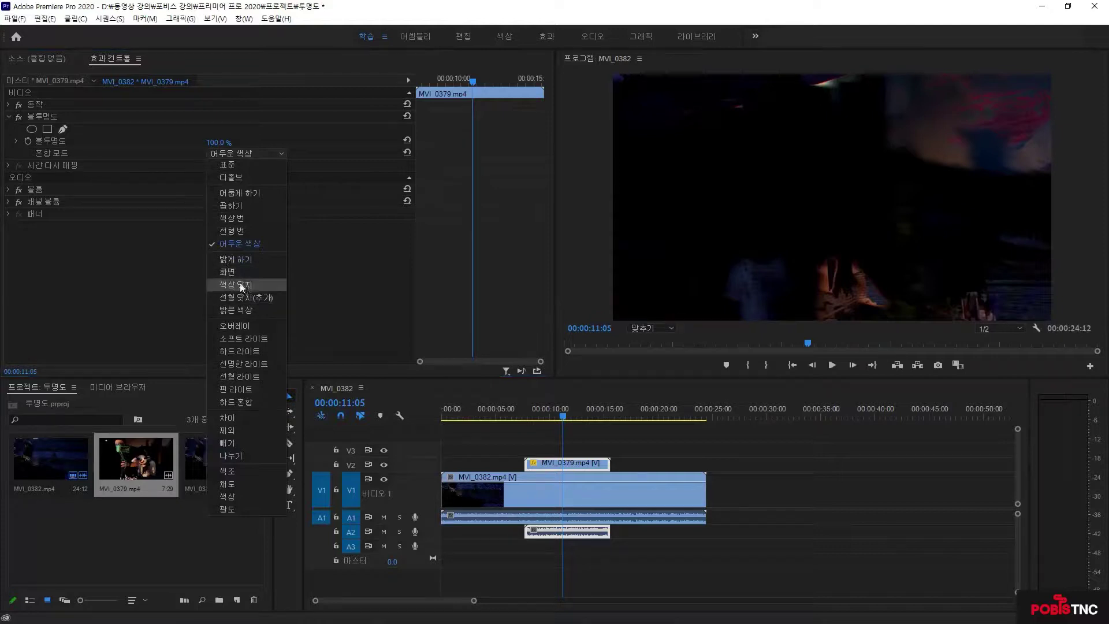
{"action": "left_click", "coordinate": [244, 259]}
{"action": "left_click", "coordinate": [258, 154]}
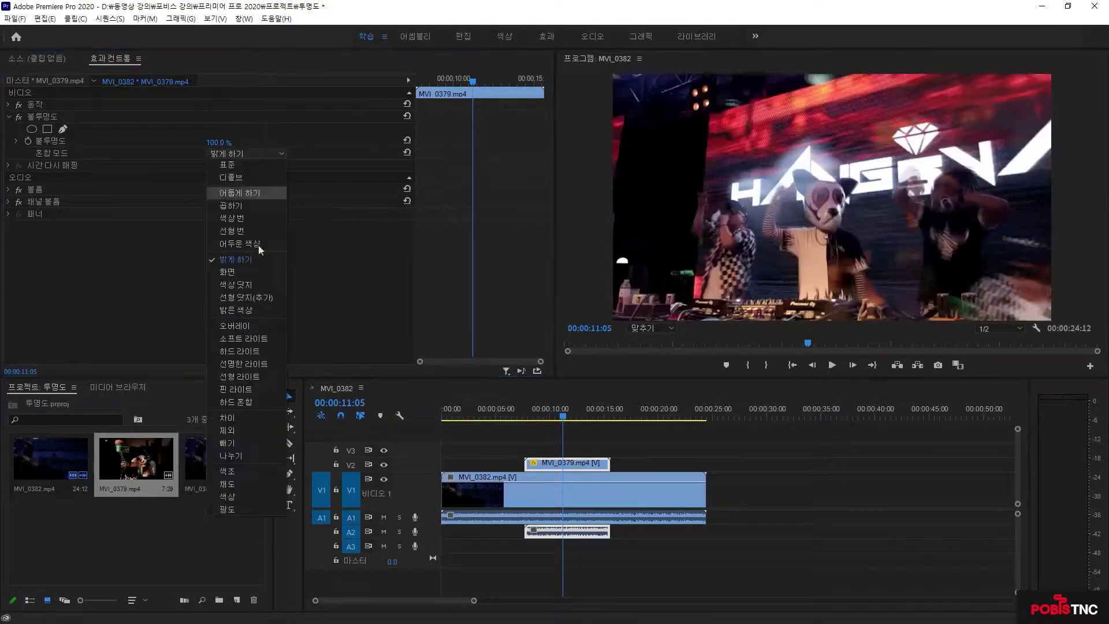
{"action": "left_click", "coordinate": [234, 272]}
{"action": "left_click", "coordinate": [244, 155]}
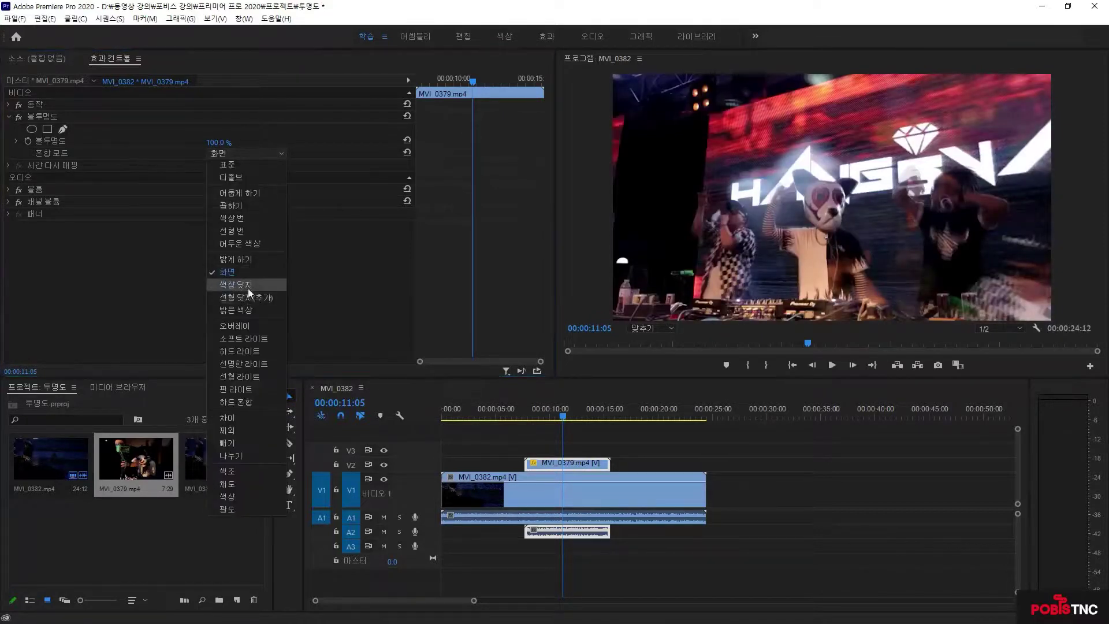
{"action": "left_click", "coordinate": [248, 285]}
{"action": "left_click", "coordinate": [260, 153]}
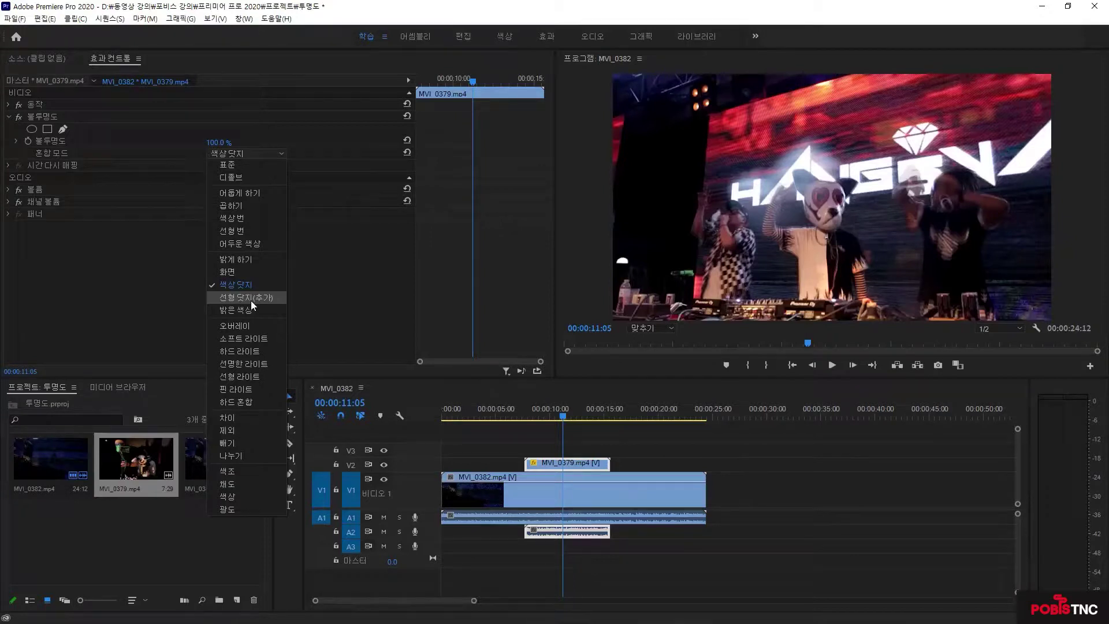
{"action": "left_click", "coordinate": [251, 298]}
- Try the contrast blend modes 오버레이, 소프트 라이트 and 선명한 라이트 in turn on the MVI_0379 clip
{"action": "left_click", "coordinate": [249, 154]}
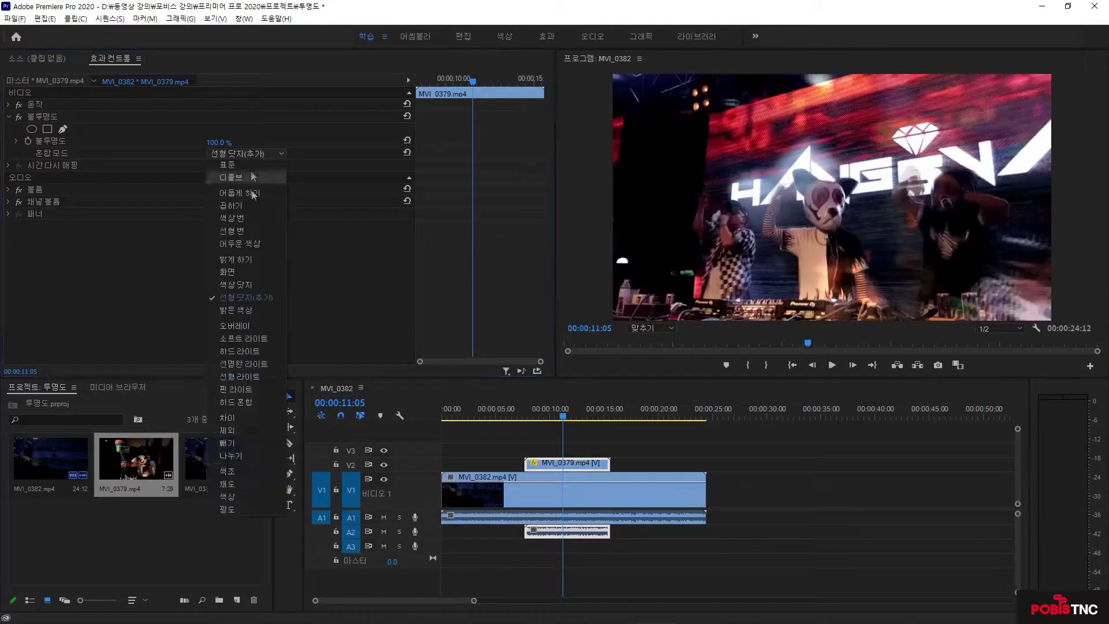
{"action": "left_click", "coordinate": [255, 327]}
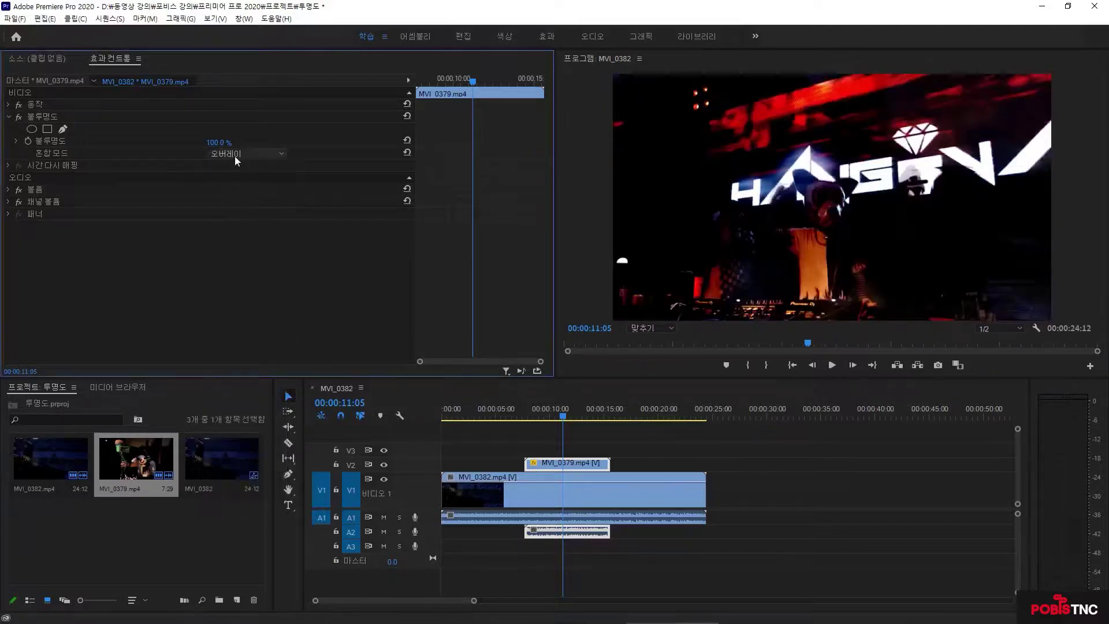
{"action": "left_click", "coordinate": [235, 155]}
{"action": "left_click", "coordinate": [247, 339]}
{"action": "left_click", "coordinate": [245, 154]}
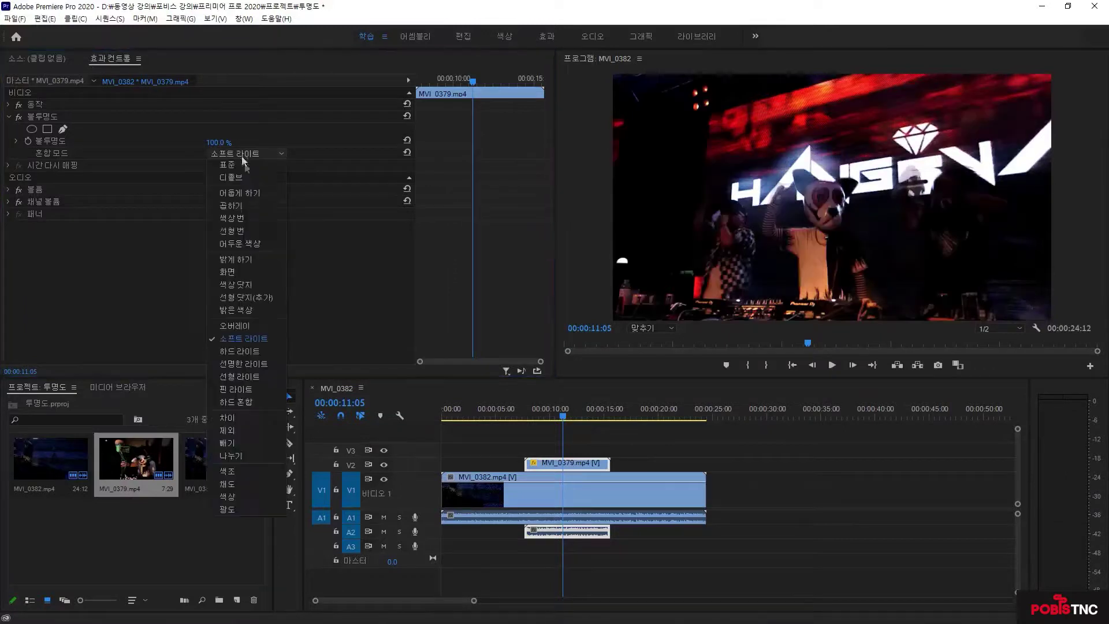
{"action": "left_click", "coordinate": [247, 364]}
- Try the blend modes 차이 and 제외 on the MVI_0379 clip, and finish with its blend mode set to 빼기
{"action": "left_click", "coordinate": [246, 155]}
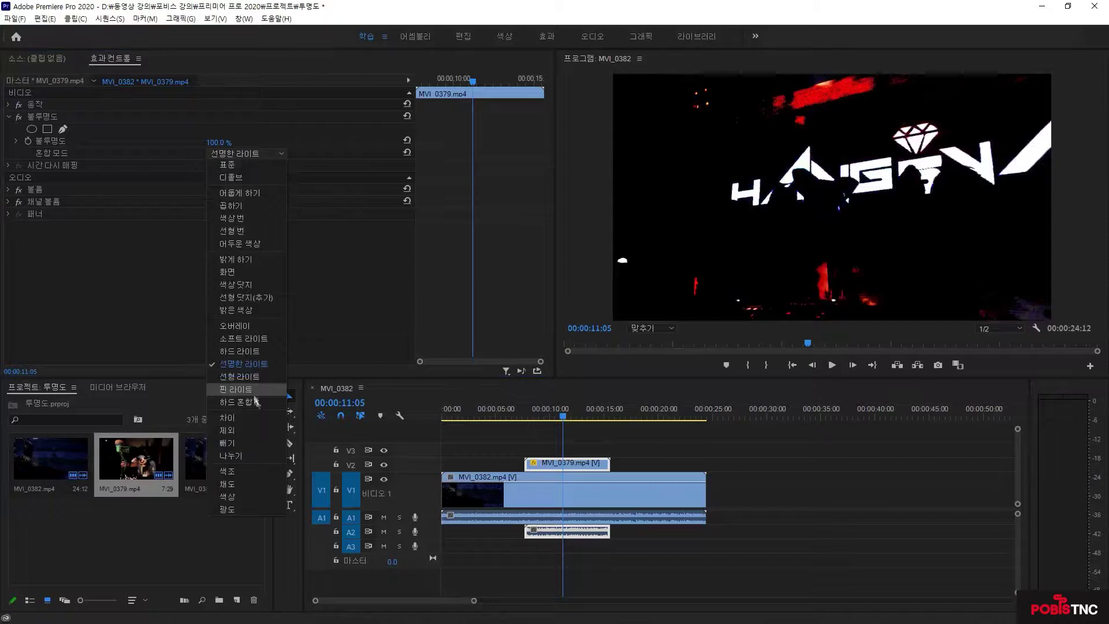
{"action": "left_click", "coordinate": [248, 420]}
{"action": "left_click", "coordinate": [240, 156]}
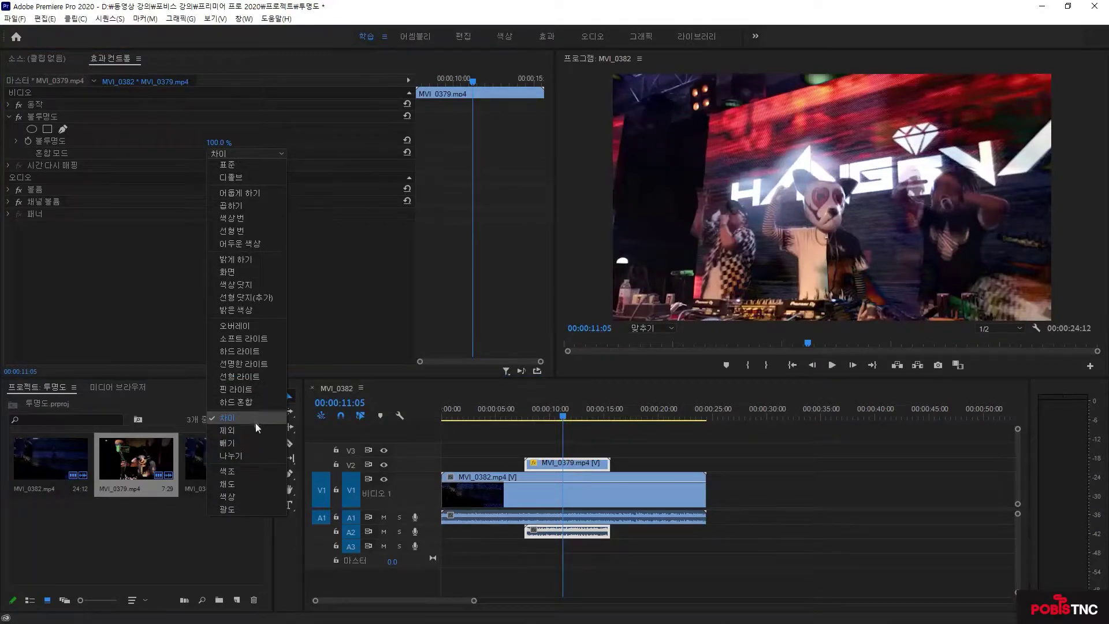
{"action": "left_click", "coordinate": [248, 431]}
{"action": "left_click", "coordinate": [230, 155]}
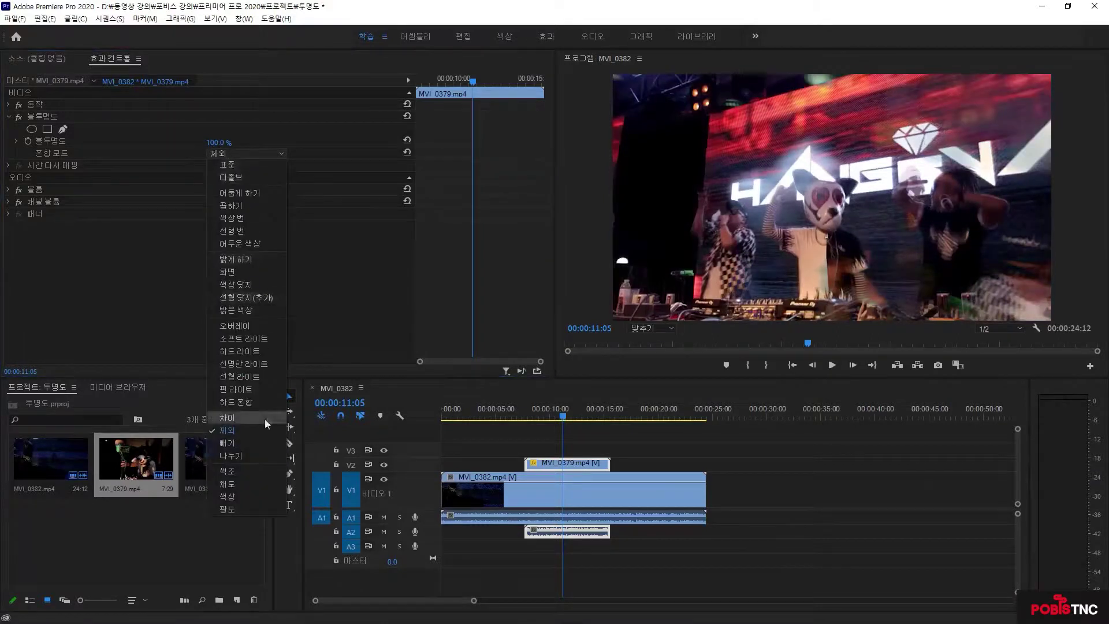
{"action": "left_click", "coordinate": [249, 445]}
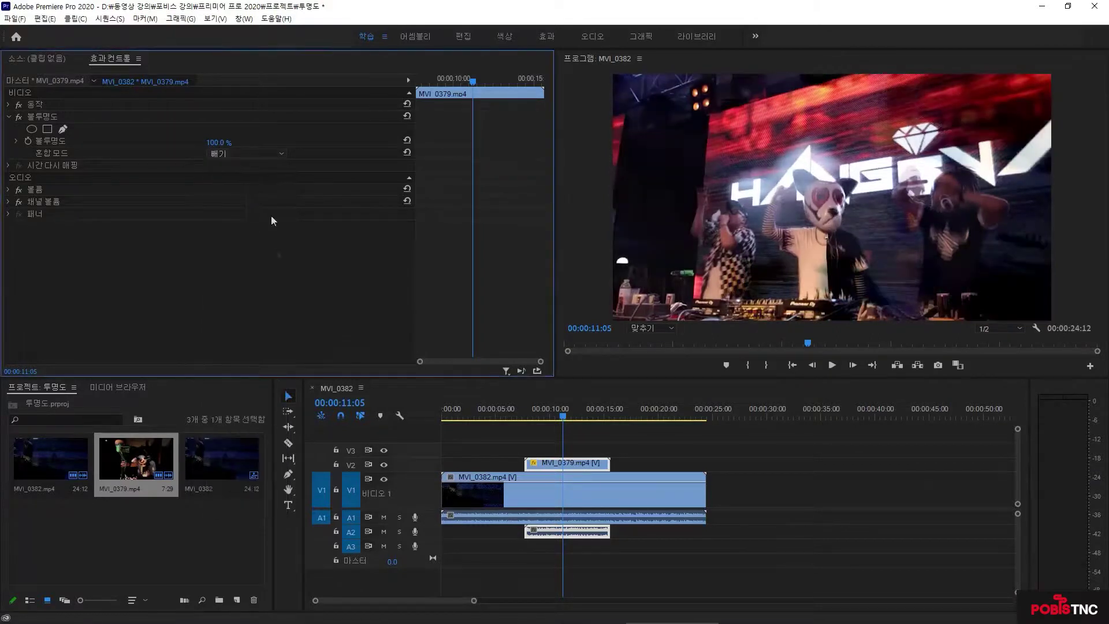
- Try the blend modes 나누기, 색조, 채도 and 색상 in turn on the MVI_0379 clip
{"action": "left_click", "coordinate": [242, 157]}
{"action": "left_click", "coordinate": [245, 454]}
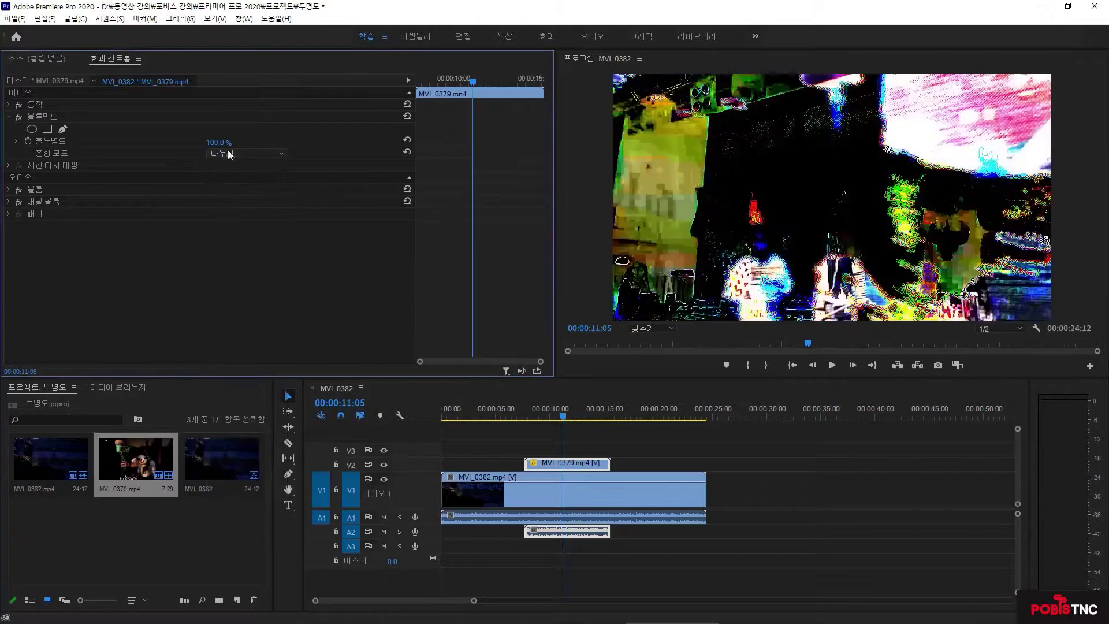
{"action": "left_click", "coordinate": [231, 153]}
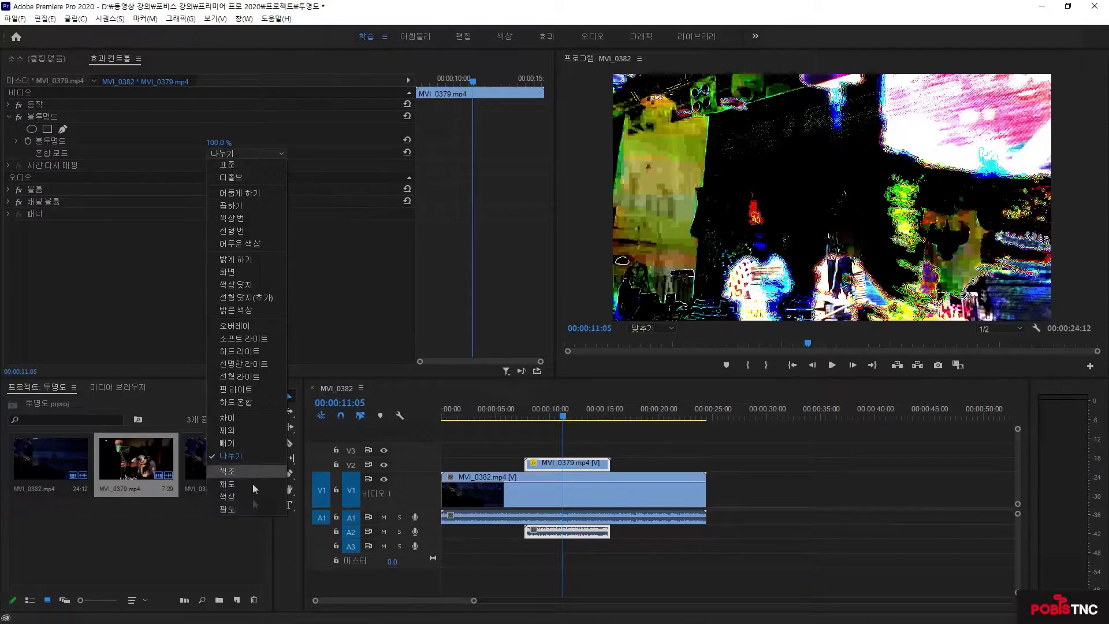
{"action": "left_click", "coordinate": [250, 473]}
{"action": "left_click", "coordinate": [233, 156]}
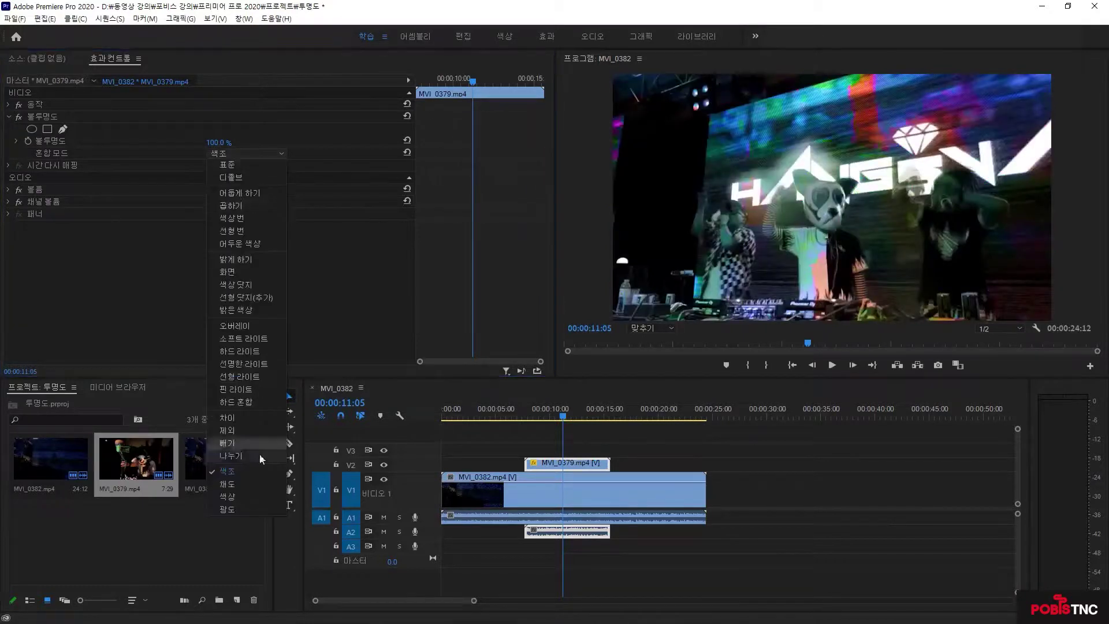
{"action": "left_click", "coordinate": [249, 483]}
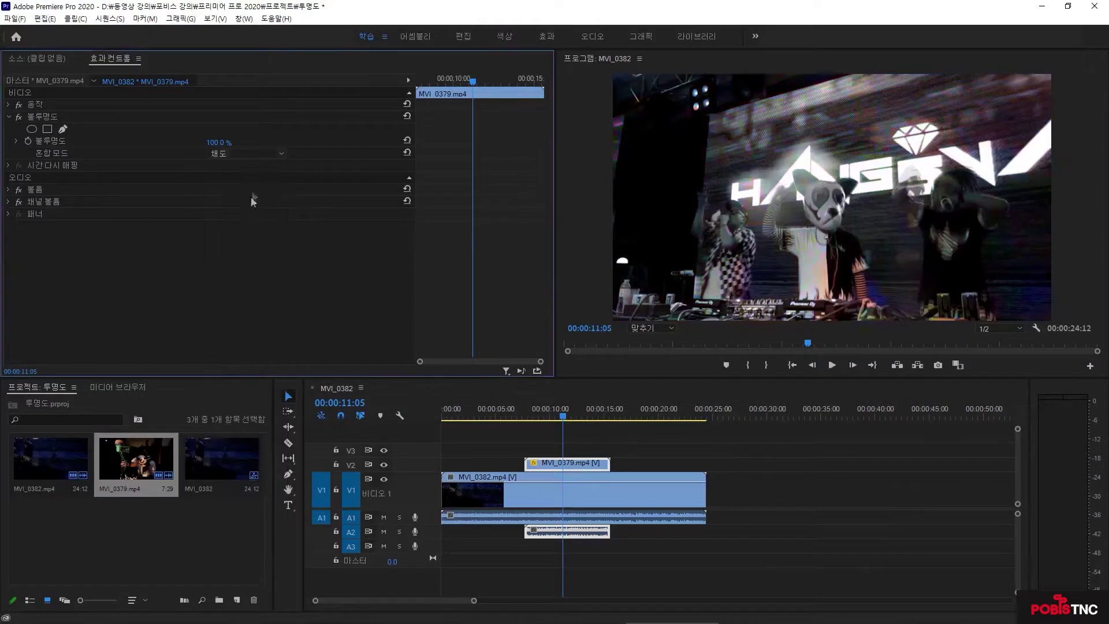
{"action": "left_click", "coordinate": [240, 156]}
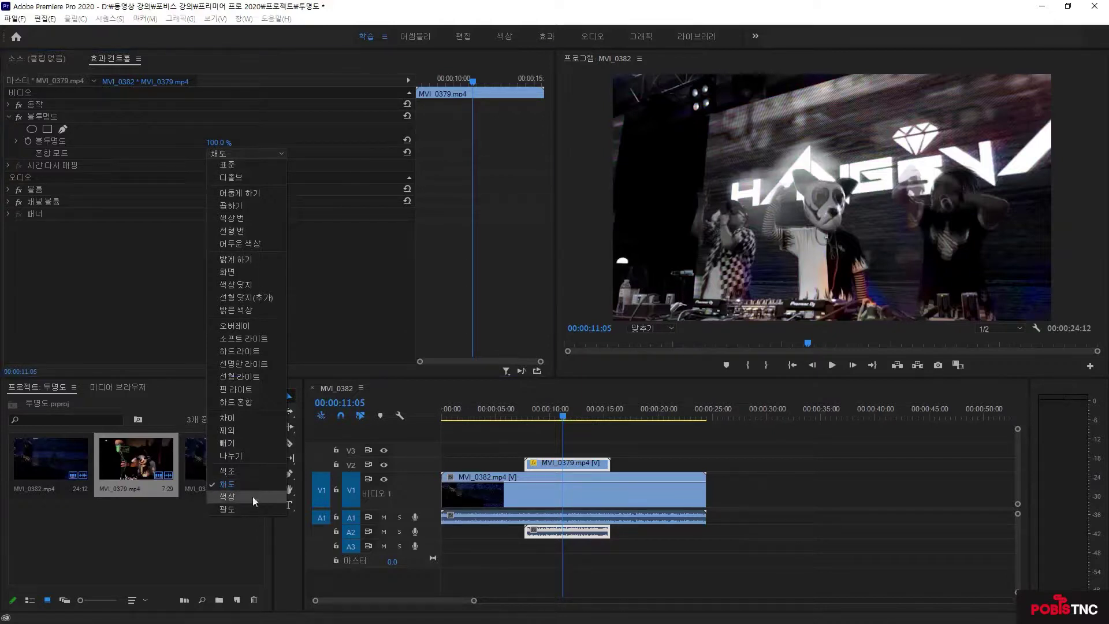
{"action": "left_click", "coordinate": [252, 497]}
- Set the MVI_0379 clip's blend mode to 광도
{"action": "left_click", "coordinate": [237, 152]}
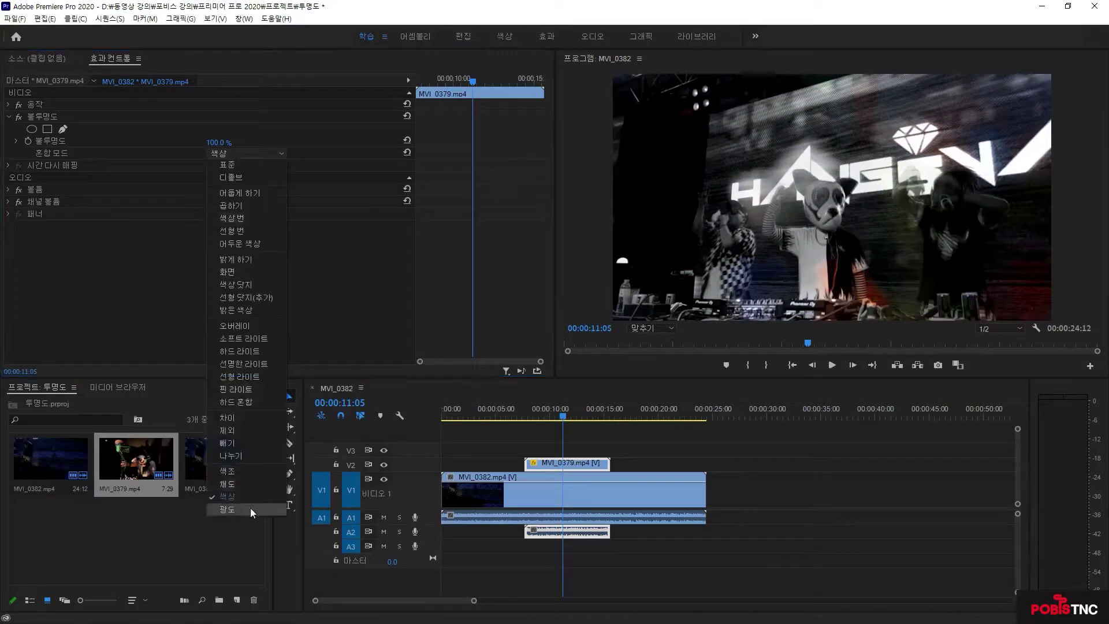
{"action": "left_click", "coordinate": [251, 508]}
{"action": "left_click", "coordinate": [250, 155]}
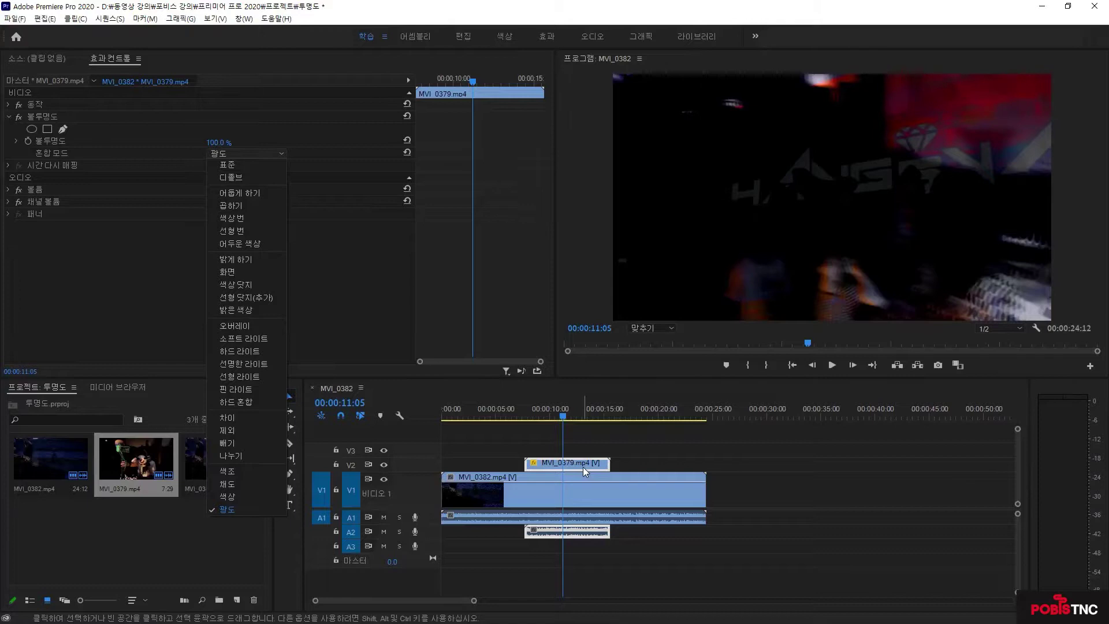
{"action": "left_click", "coordinate": [358, 262]}
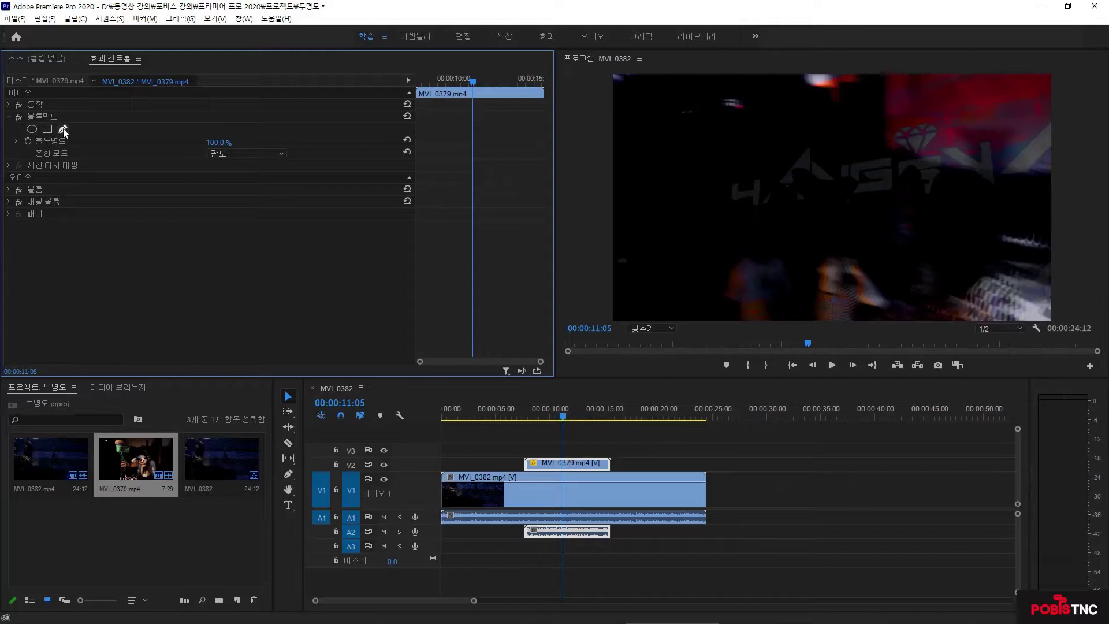
- Add an elliptical opacity mask to the MVI_0379 clip, widen it on both sides and shift it slightly within the frame
{"action": "left_click", "coordinate": [33, 128]}
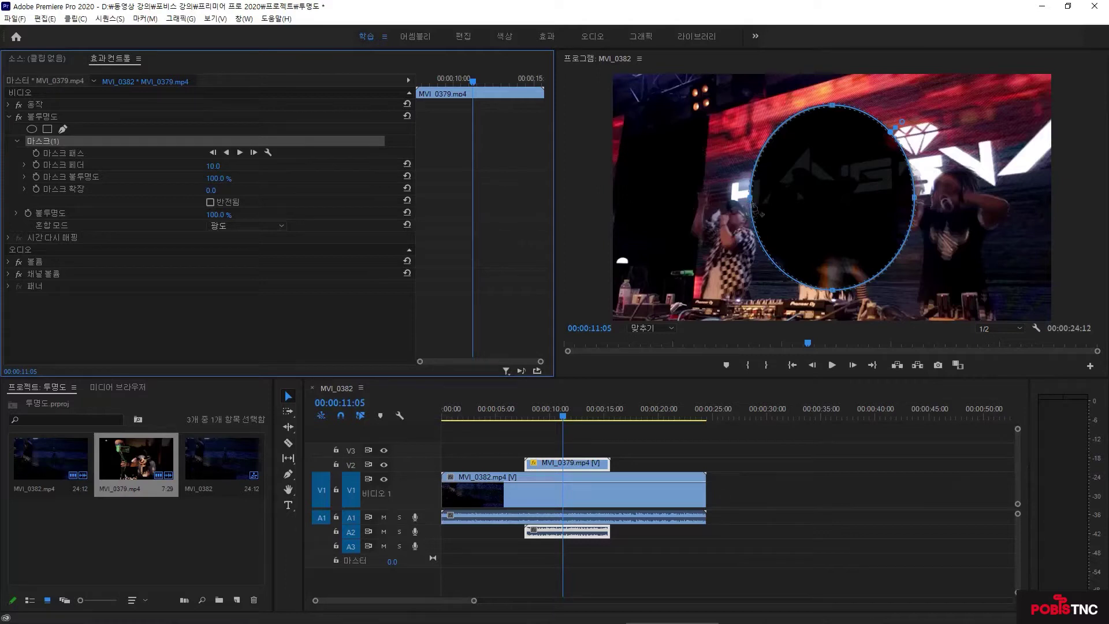
{"action": "left_click_drag", "start_coordinate": [750, 198], "coordinate": [705, 200]}
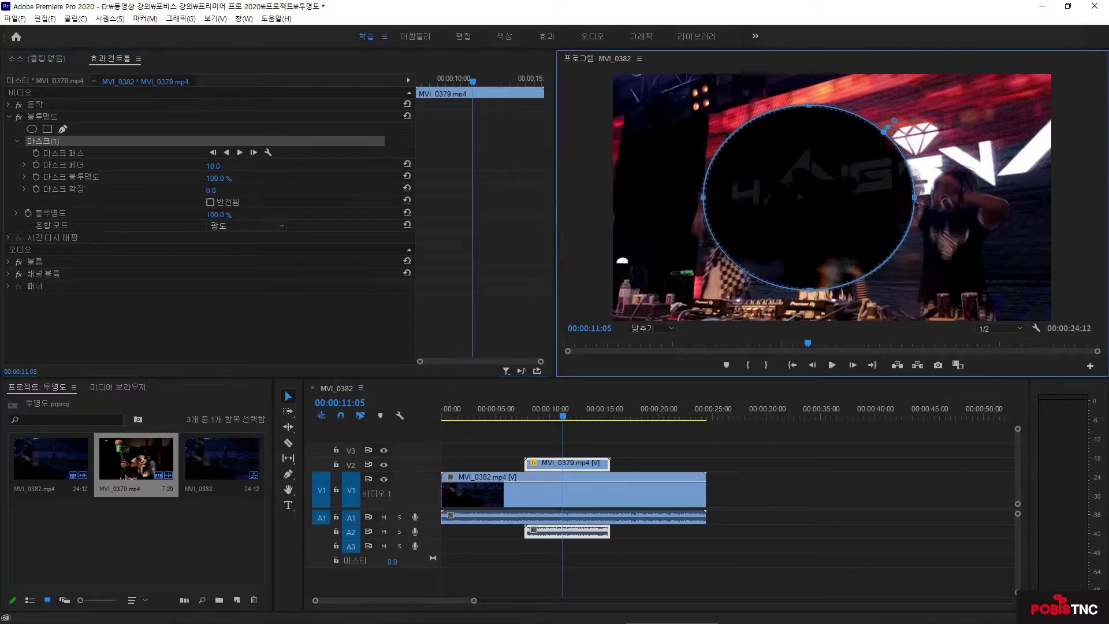
{"action": "left_click_drag", "start_coordinate": [915, 198], "coordinate": [951, 199]}
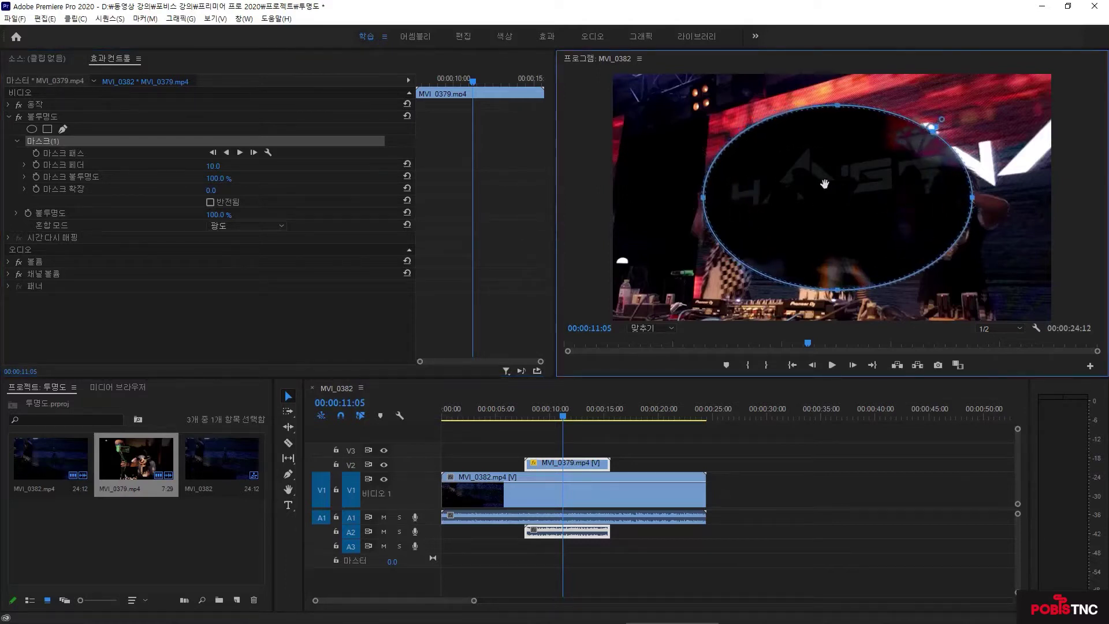
{"action": "mouse_move", "coordinate": [815, 183]}
{"action": "left_mouse_down"}
{"action": "mouse_move", "coordinate": [842, 202]}
{"action": "mouse_move", "coordinate": [786, 209]}
{"action": "mouse_move", "coordinate": [820, 218]}
{"action": "mouse_move", "coordinate": [799, 183]}
{"action": "mouse_move", "coordinate": [845, 193]}
{"action": "mouse_move", "coordinate": [820, 183]}
{"action": "left_mouse_up"}
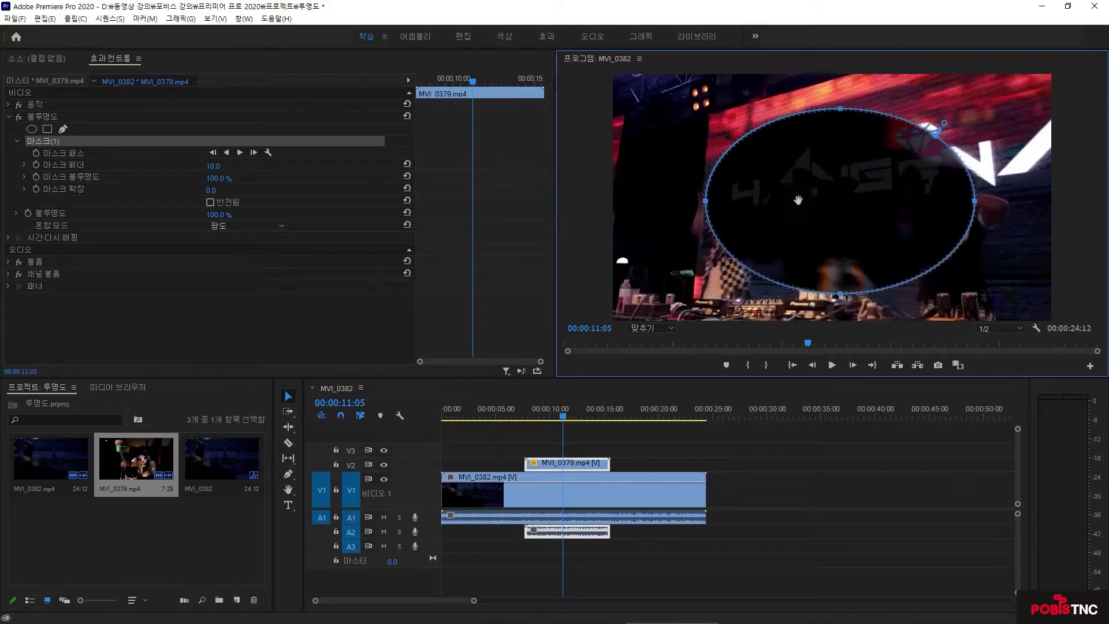